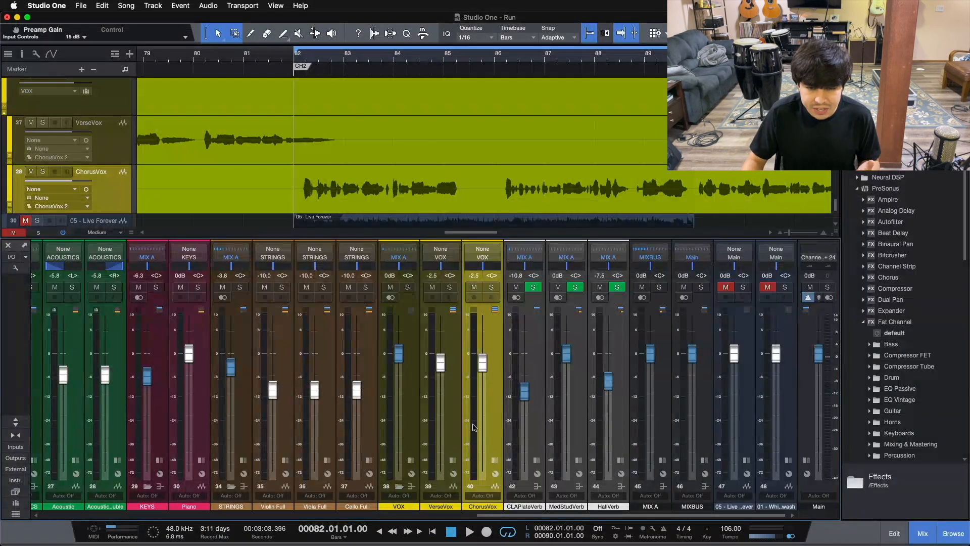
# Step: Expand the ChorusVox channel's inserts and sends, and play the chorus from bar 82 in the full mix
pyautogui.click(494, 460)
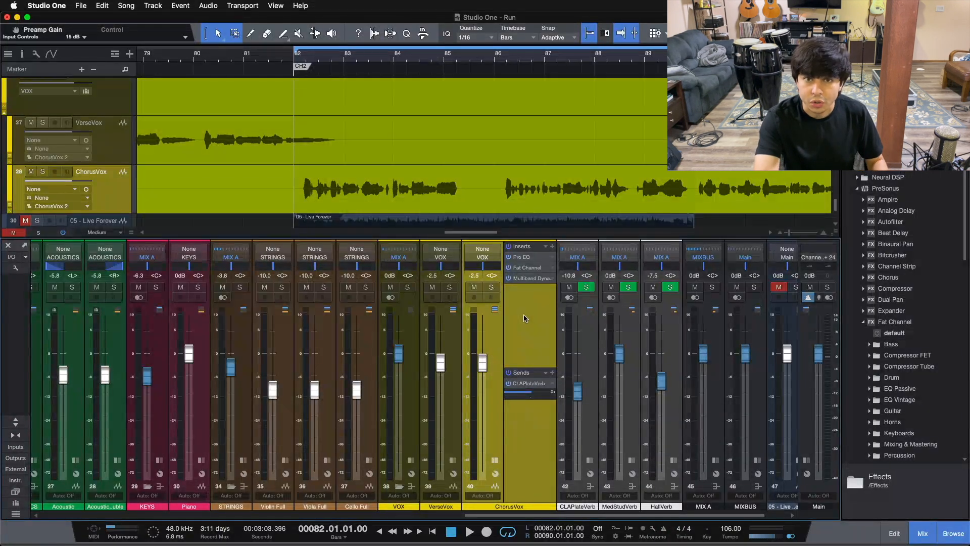
pyautogui.press('space')
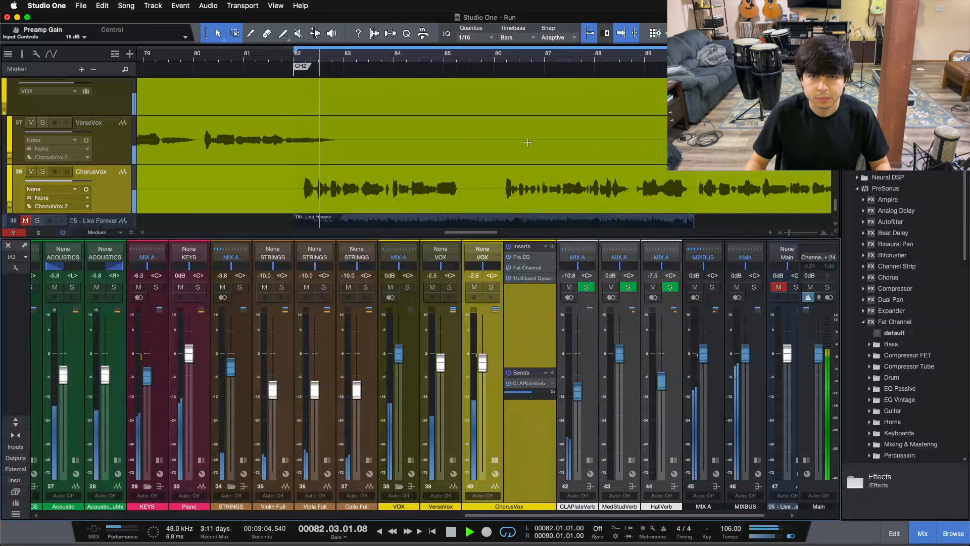
pyautogui.moveTo(498, 68); pyautogui.dragTo(482, 68)
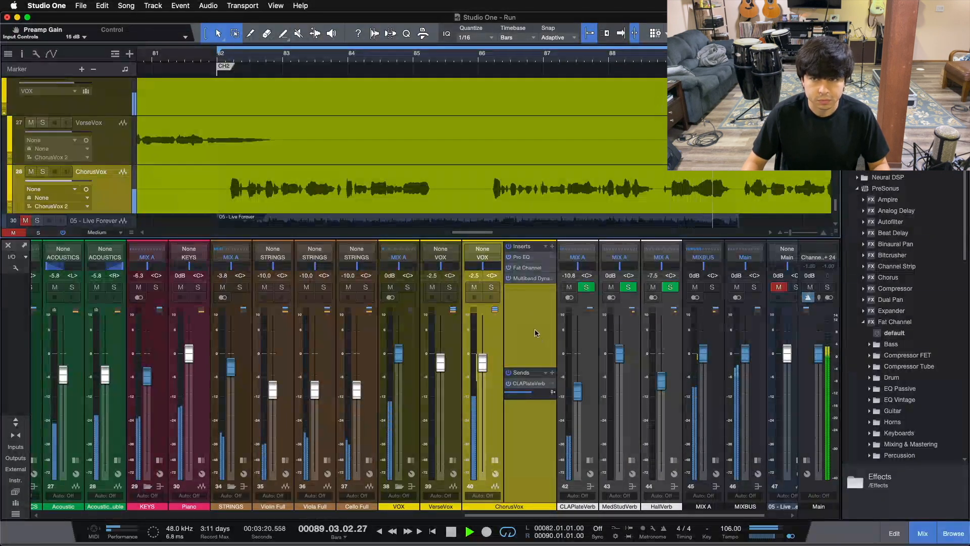
# Step: Solo ChorusVox with its CLAPlateVerb send turned off, stop playback, and set the loop range to bars 86 to 90
pyautogui.click(491, 286)
pyautogui.click(509, 382)
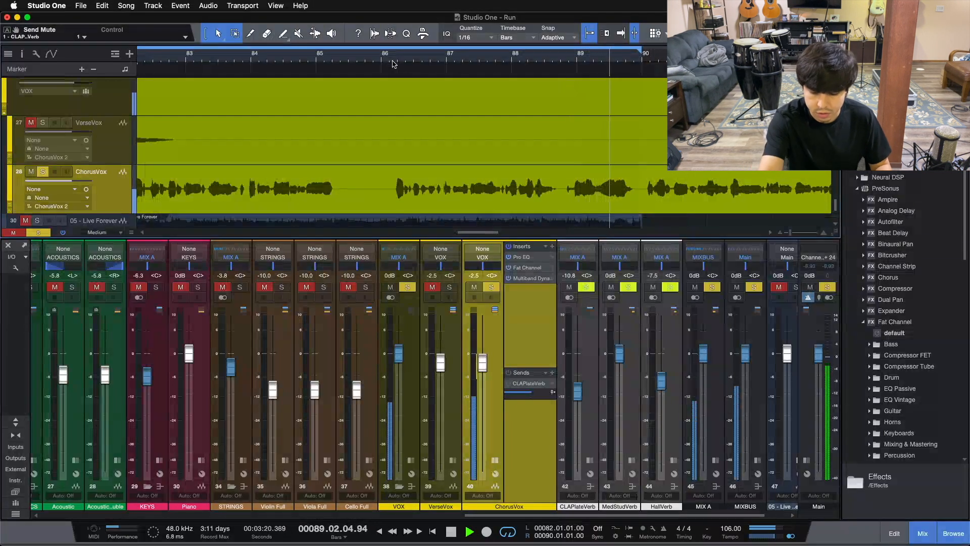
pyautogui.press('space')
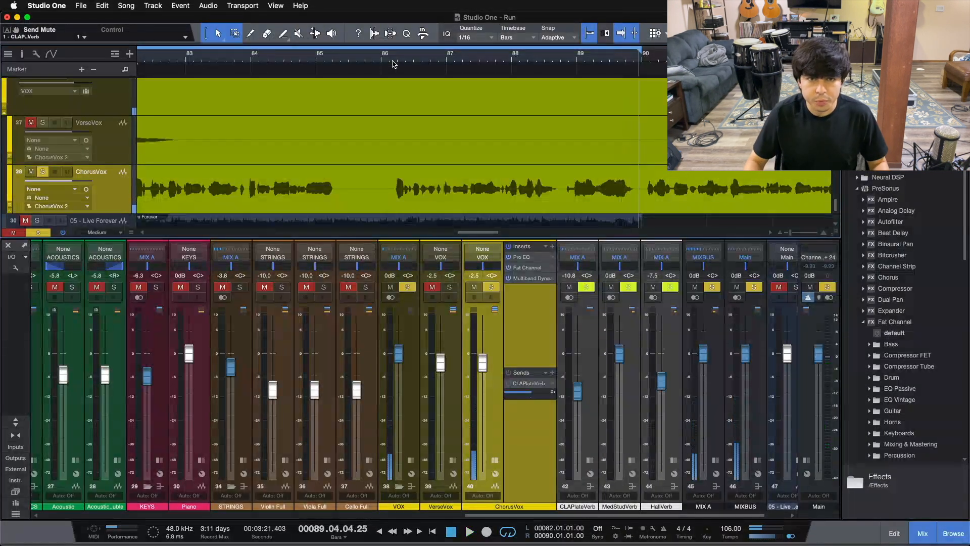
pyautogui.moveTo(387, 45); pyautogui.dragTo(635, 37)
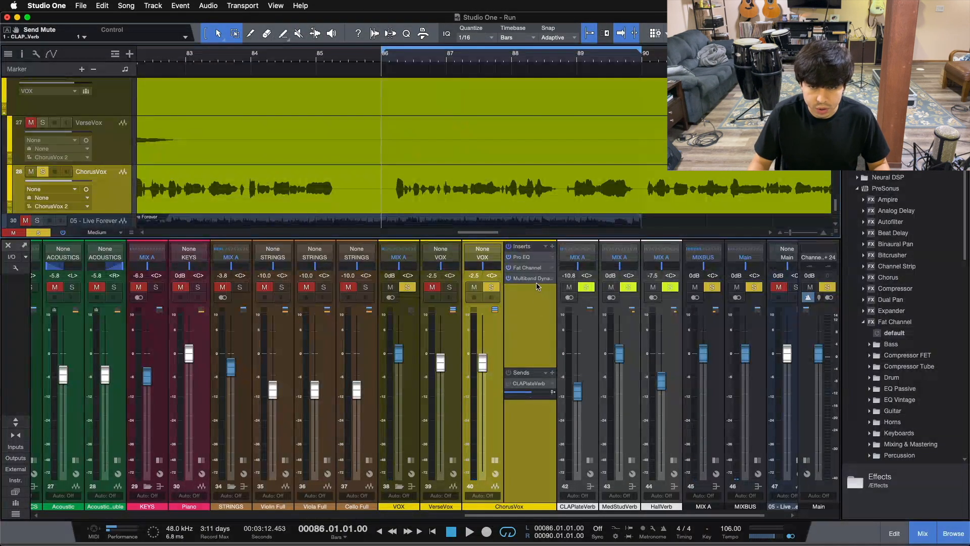
# Step: Open the Pro EQ insert on ChorusVox and turn off its LMF, MF, HMF, HF and LC bands
pyautogui.click(525, 258)
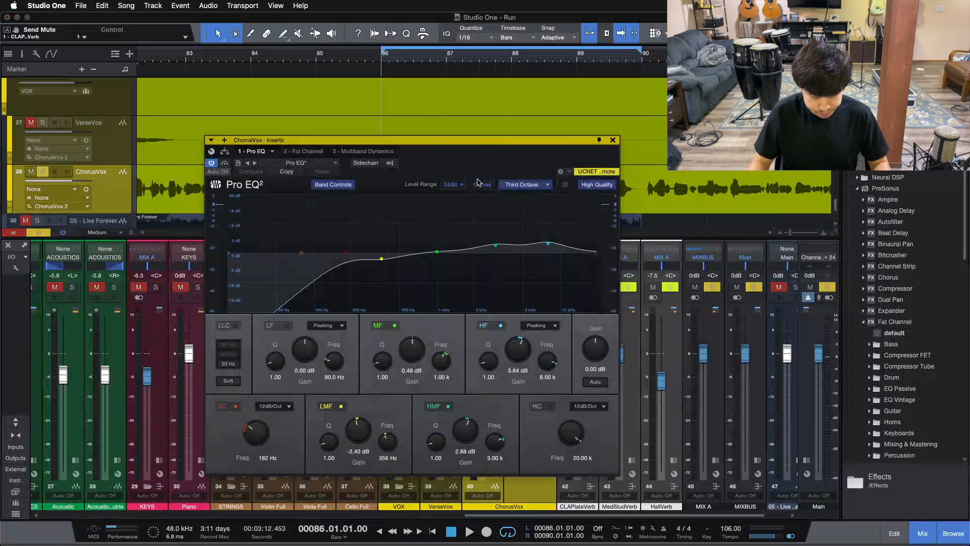
pyautogui.moveTo(479, 184); pyautogui.dragTo(502, 185)
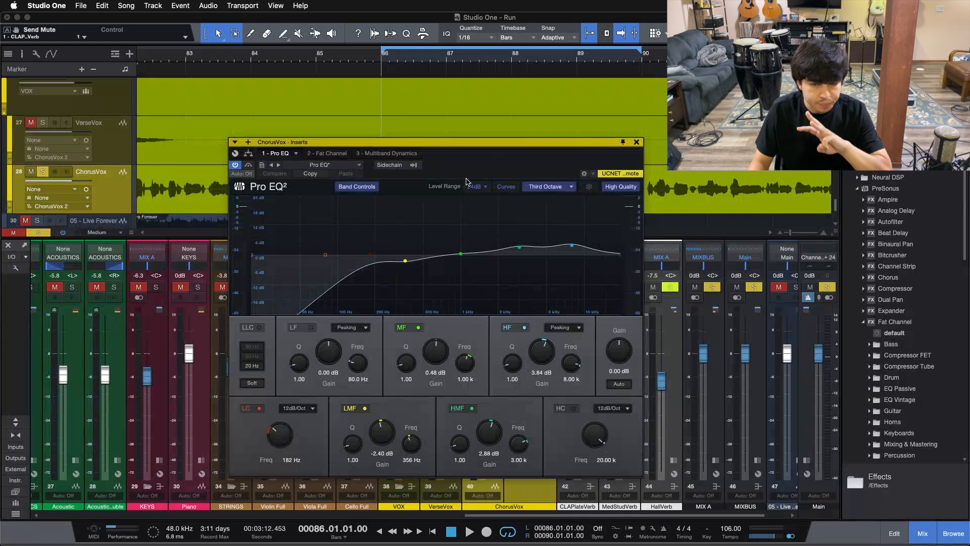
pyautogui.click(364, 408)
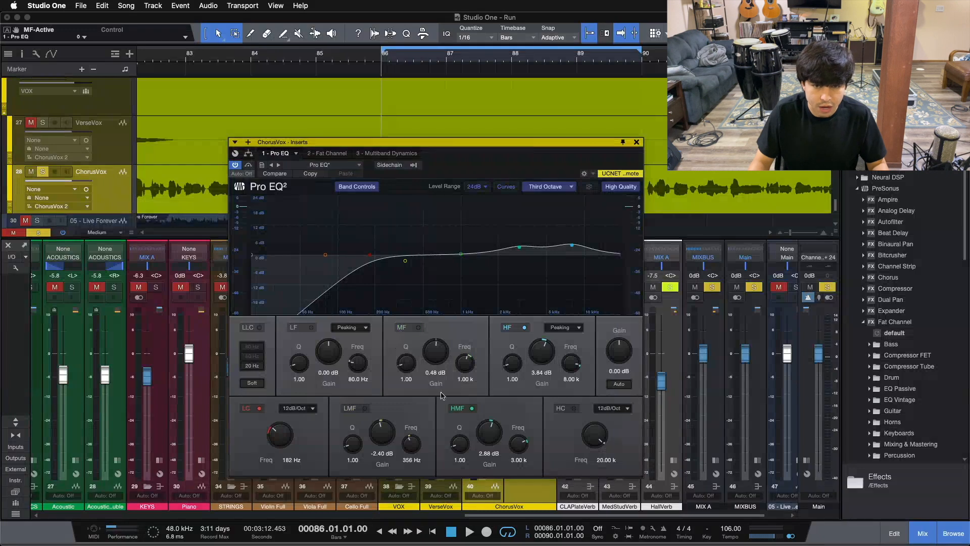
pyautogui.click(472, 408)
pyautogui.click(507, 327)
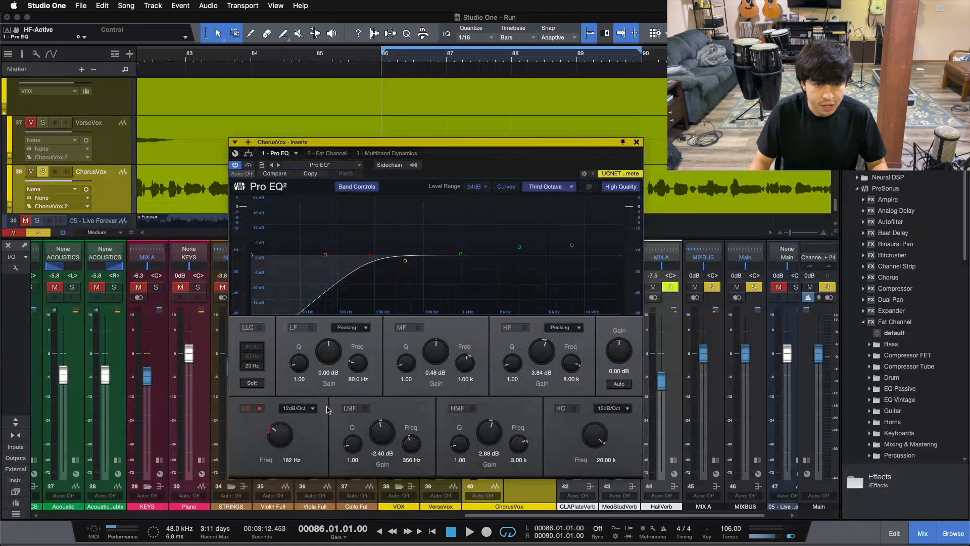
pyautogui.click(258, 408)
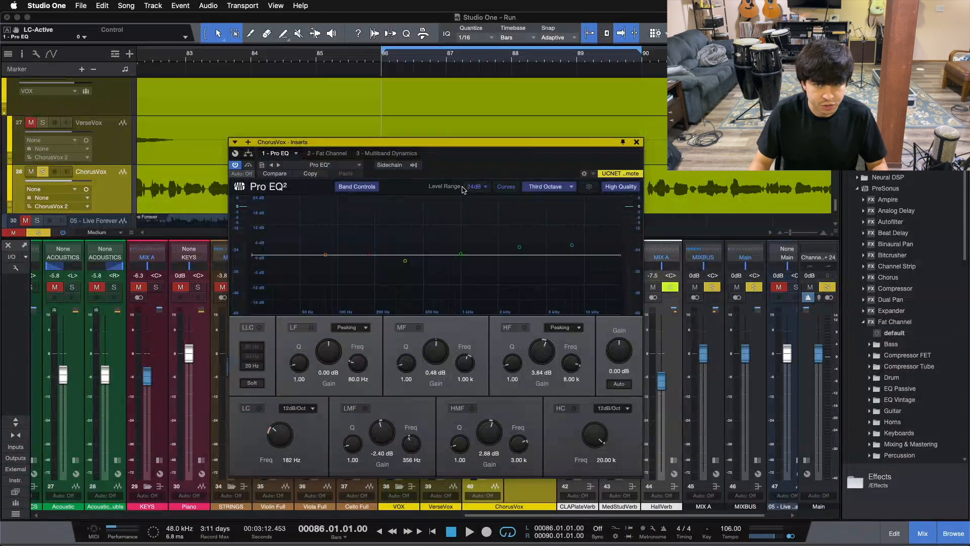
# Step: Bypass the Multiband Dynamics insert on the ChorusVox channel, moving the EQ window aside to reach it
pyautogui.moveTo(479, 172); pyautogui.dragTo(314, 158)
pyautogui.click(507, 281)
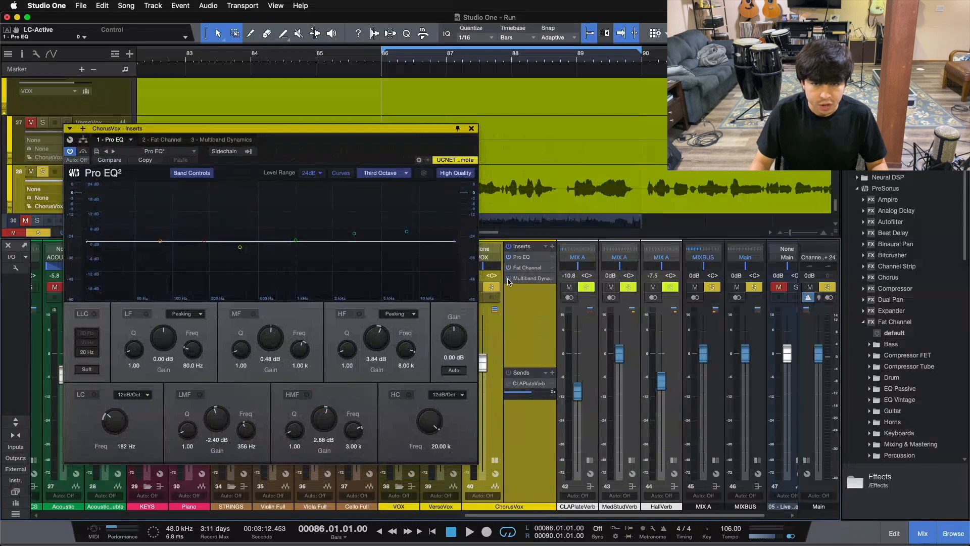
pyautogui.moveTo(341, 160); pyautogui.dragTo(587, 189)
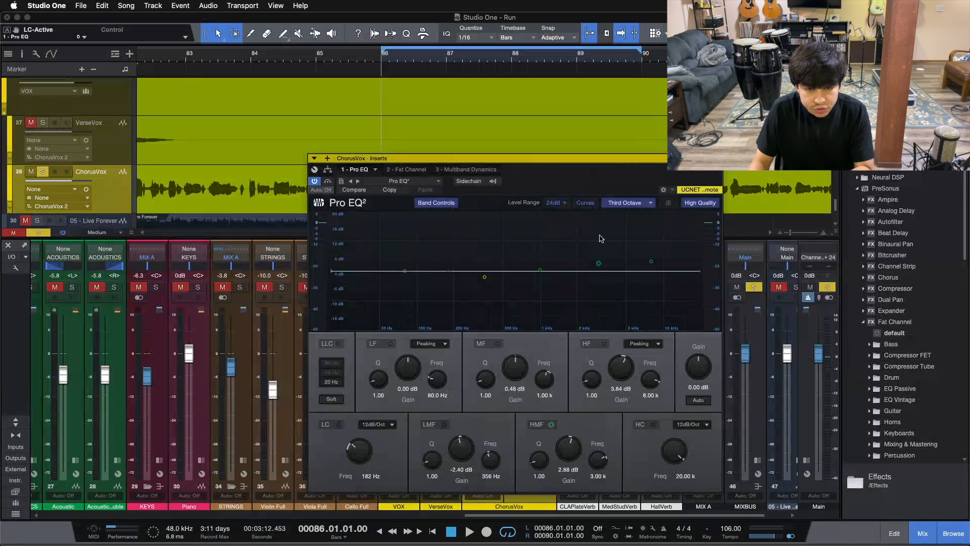
# Step: Turn on the Pro EQ low cut band and lower its frequency to 47.4 Hz
pyautogui.click(336, 428)
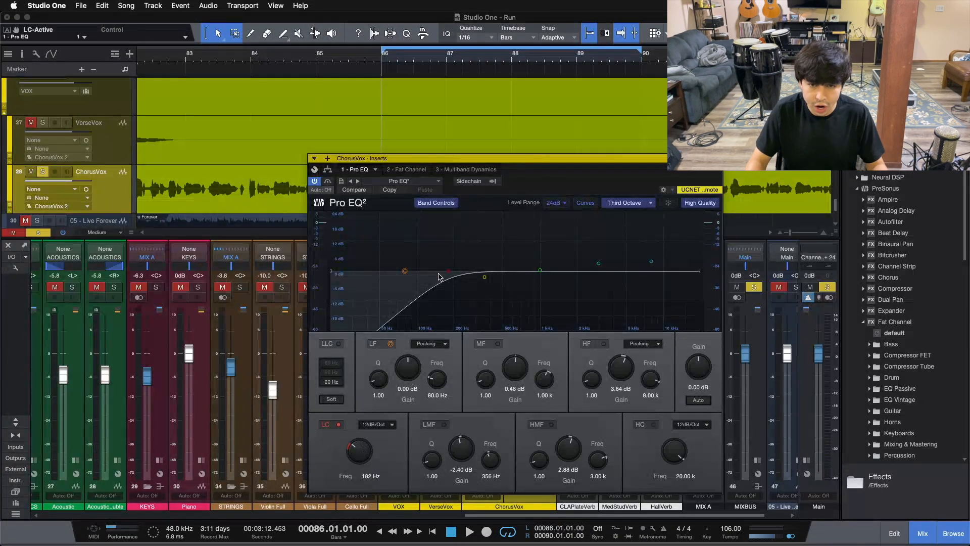
pyautogui.moveTo(449, 271)
pyautogui.mouseDown()
pyautogui.moveTo(541, 272)
pyautogui.moveTo(446, 273)
pyautogui.mouseUp()
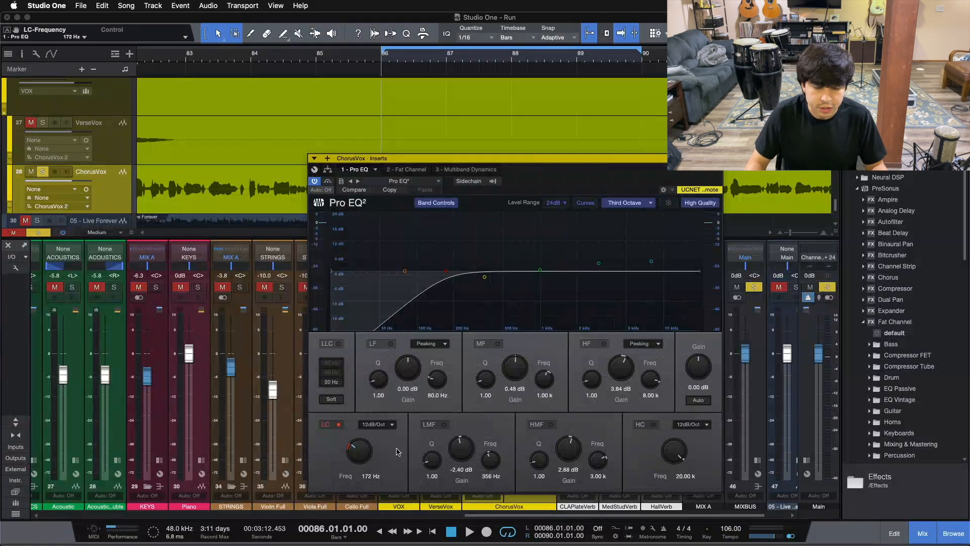
pyautogui.moveTo(393, 445); pyautogui.dragTo(359, 460)
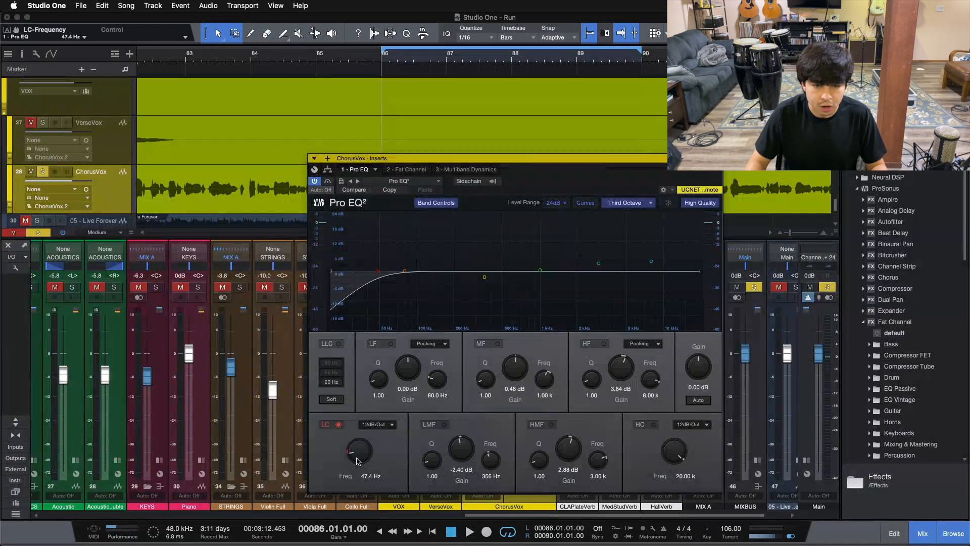
# Step: Play the vocal loop while sweeping the low cut frequency up past 1 kHz and back down to 276 Hz, and stop playback
pyautogui.press('space')
pyautogui.moveTo(358, 457); pyautogui.dragTo(360, 450)
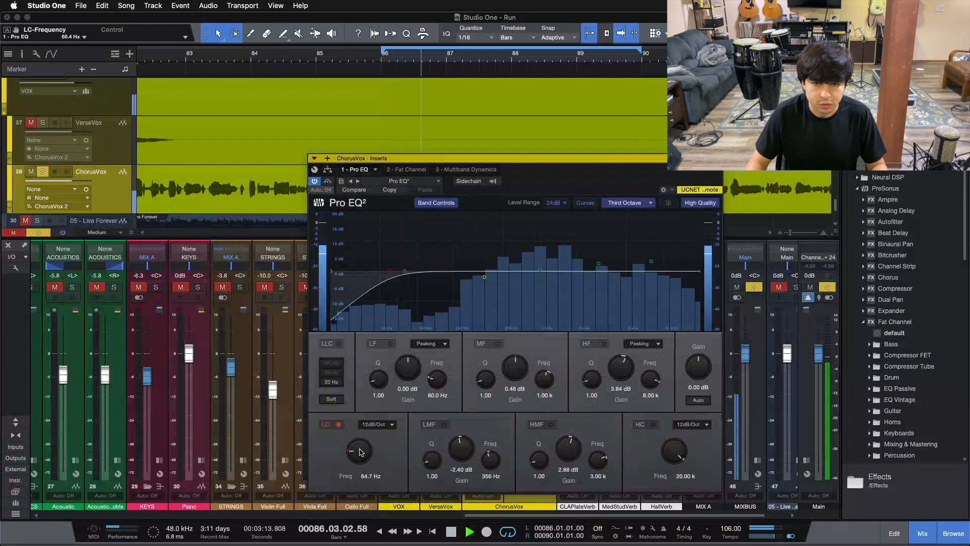
pyautogui.scroll(5, 360, 449)
pyautogui.scroll(6, 361, 452)
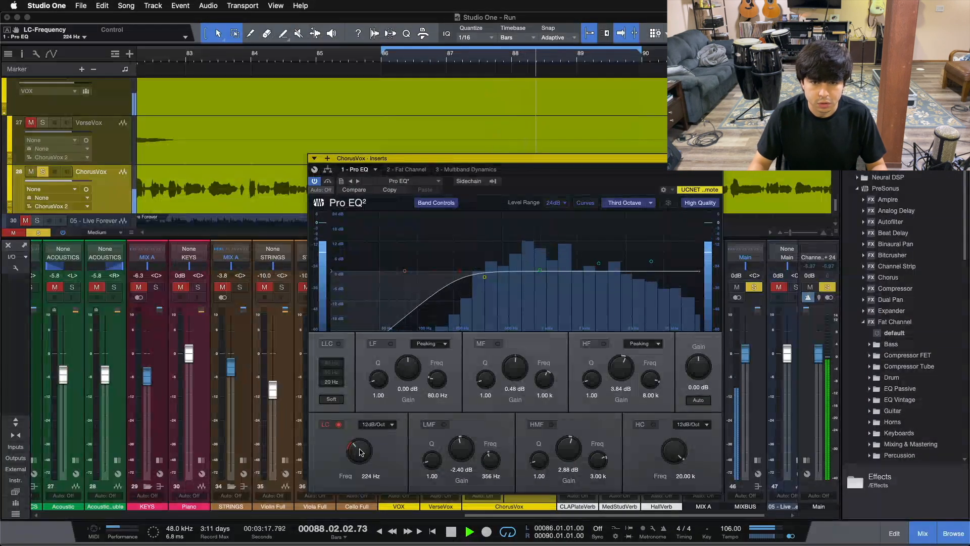
pyautogui.scroll(6, 361, 452)
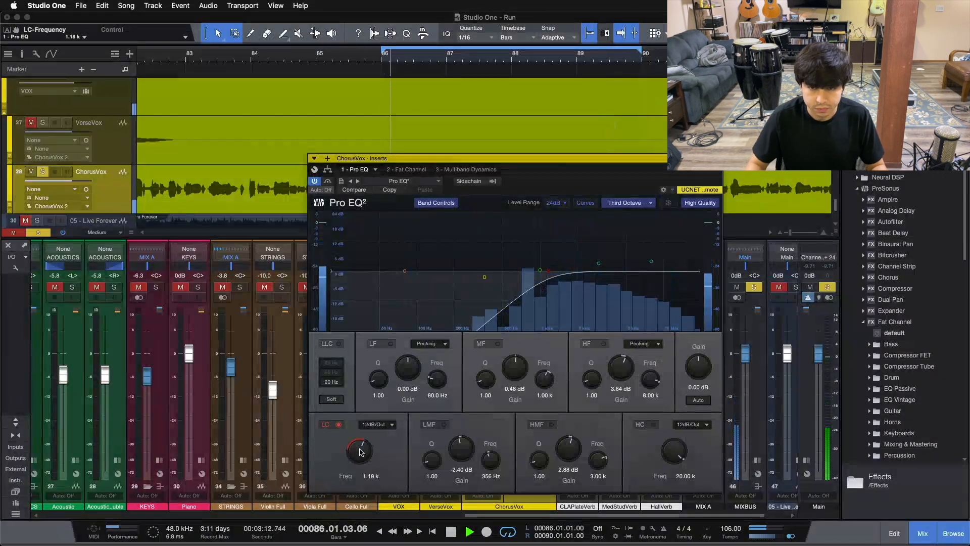
pyautogui.scroll(1, 361, 451)
pyautogui.scroll(-3, 361, 451)
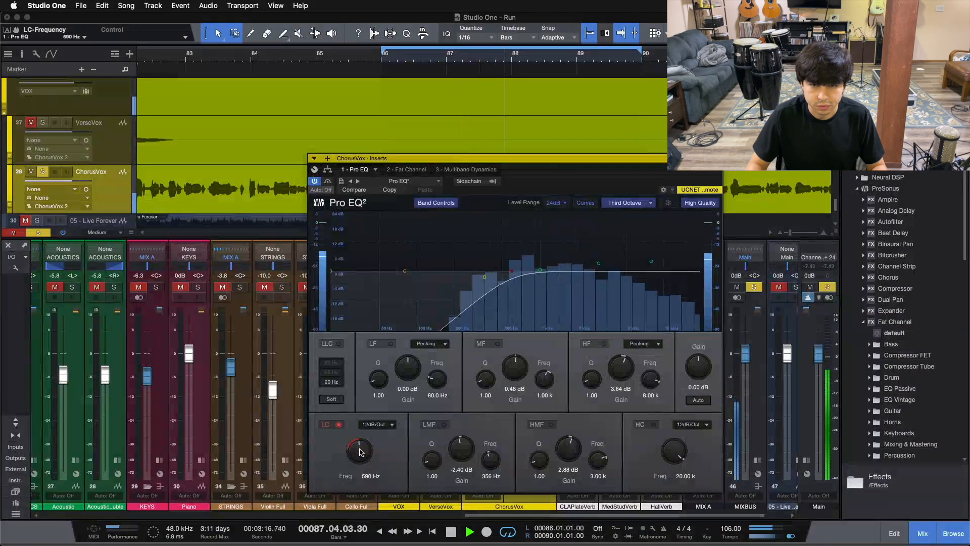
pyautogui.scroll(-2, 361, 452)
pyautogui.scroll(-2, 360, 452)
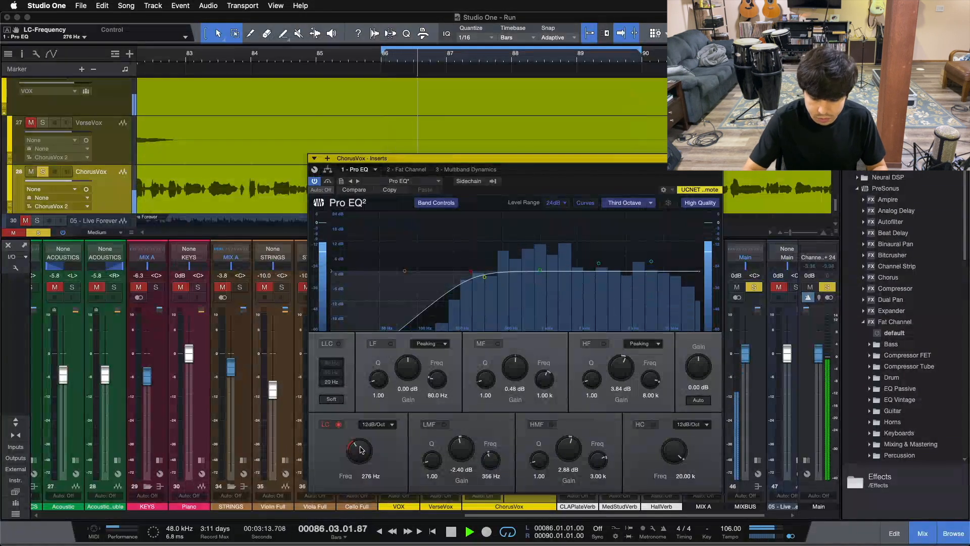
pyautogui.press('space')
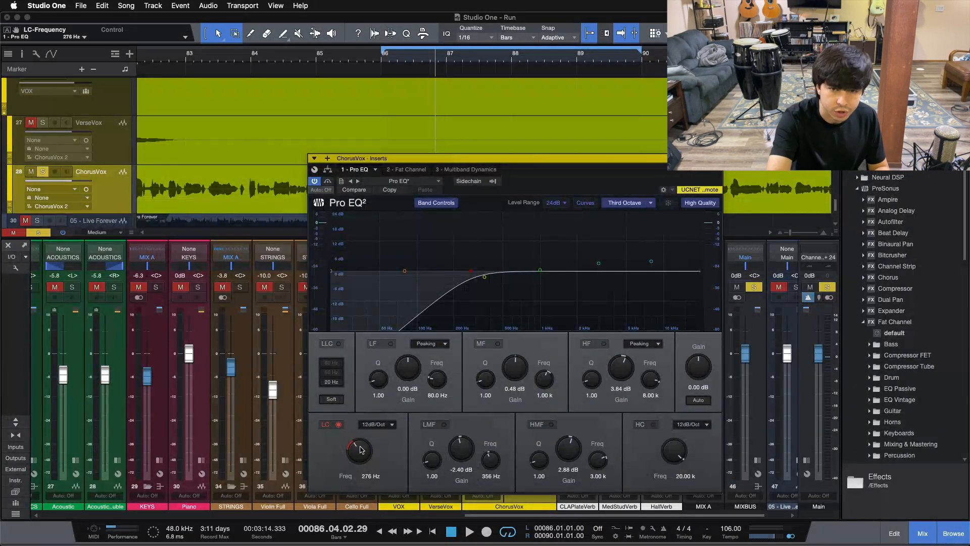
# Step: Resume playback and bring the low cut frequency down to 182 Hz
pyautogui.press('space')
pyautogui.scroll(-3, 361, 450)
pyautogui.scroll(-5, 361, 450)
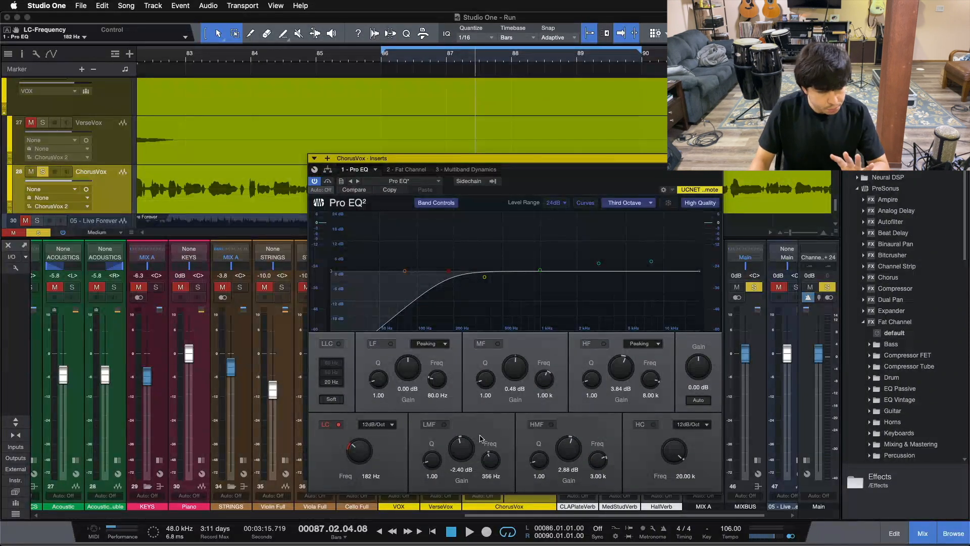
# Step: Play the loop with the LMF band off, and turn the band on during playback to compare
pyautogui.click(444, 425)
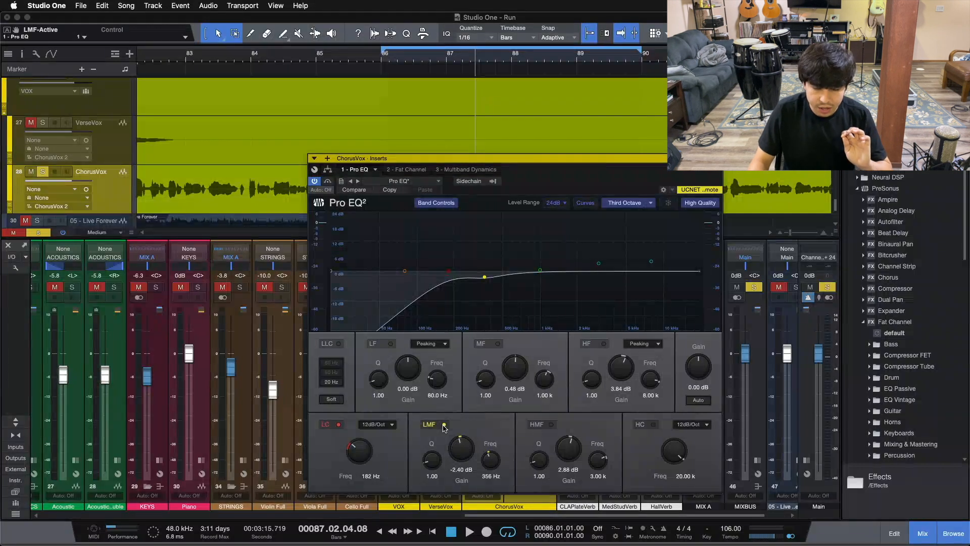
pyautogui.click(445, 426)
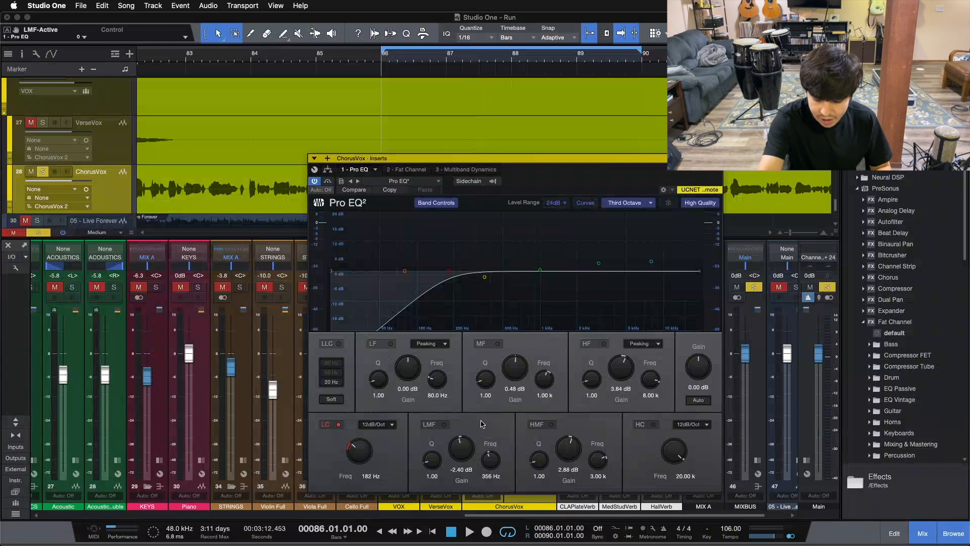
pyautogui.press('space')
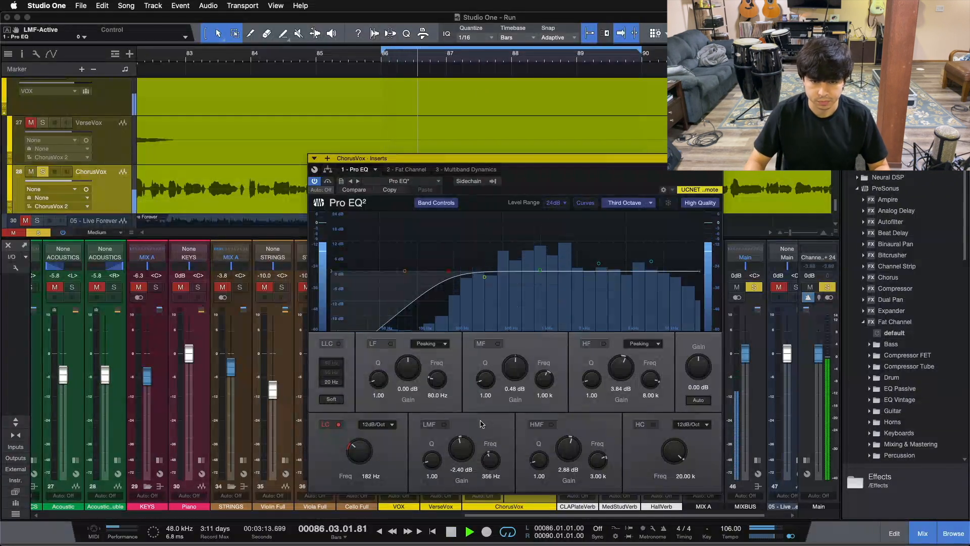
pyautogui.click(444, 426)
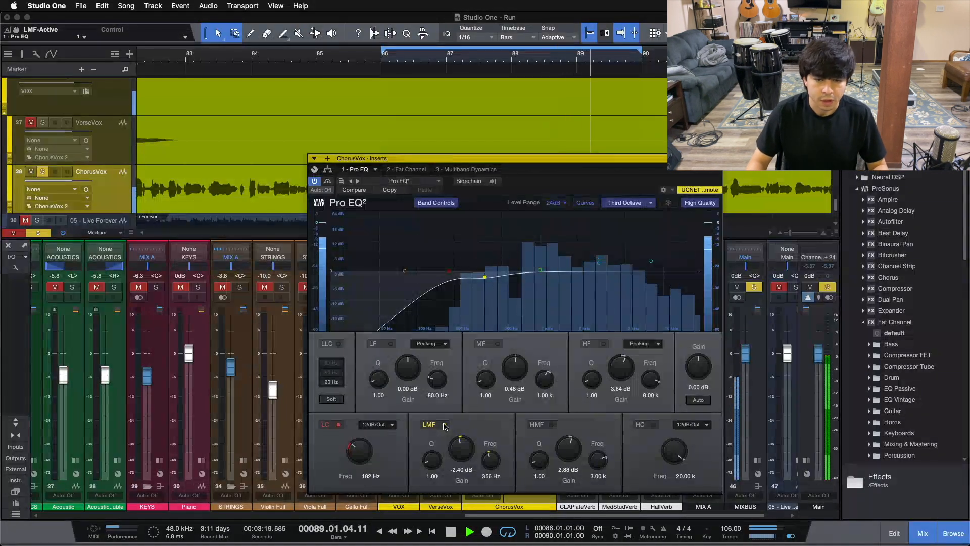
# Step: Exaggerate the LMF gain to 17.28 dB, return it to -2.40 dB, and compare the band off and on
pyautogui.moveTo(460, 450); pyautogui.dragTo(462, 406)
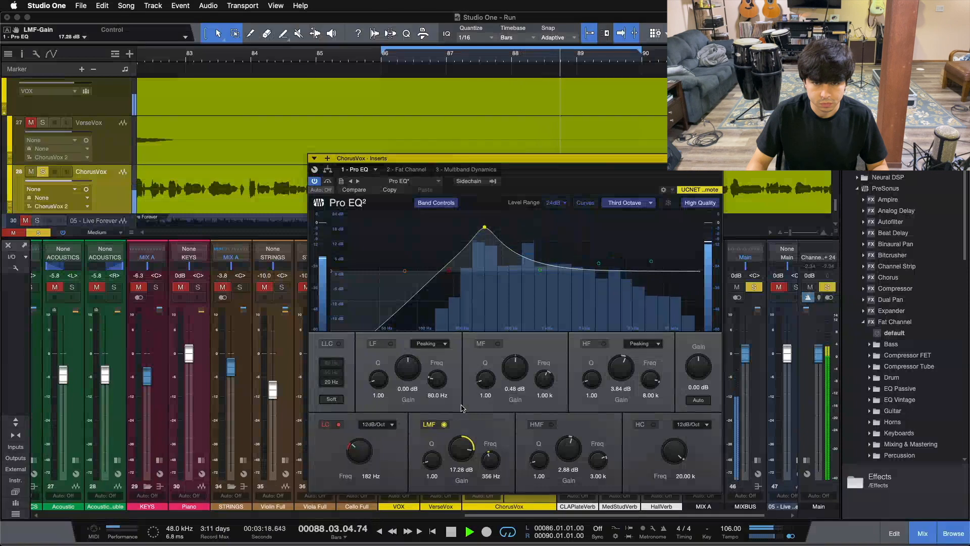
pyautogui.moveTo(461, 405); pyautogui.dragTo(461, 445)
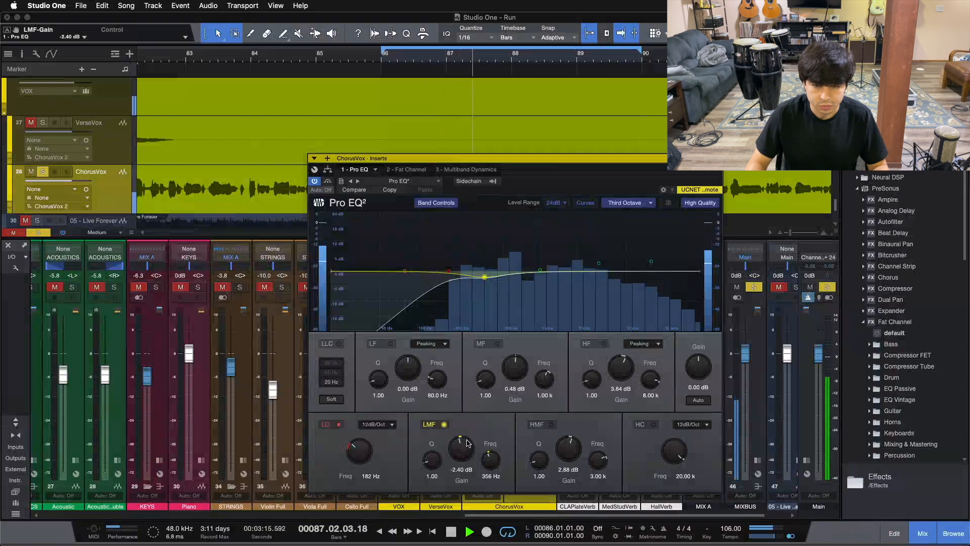
pyautogui.click(444, 424)
pyautogui.click(443, 424)
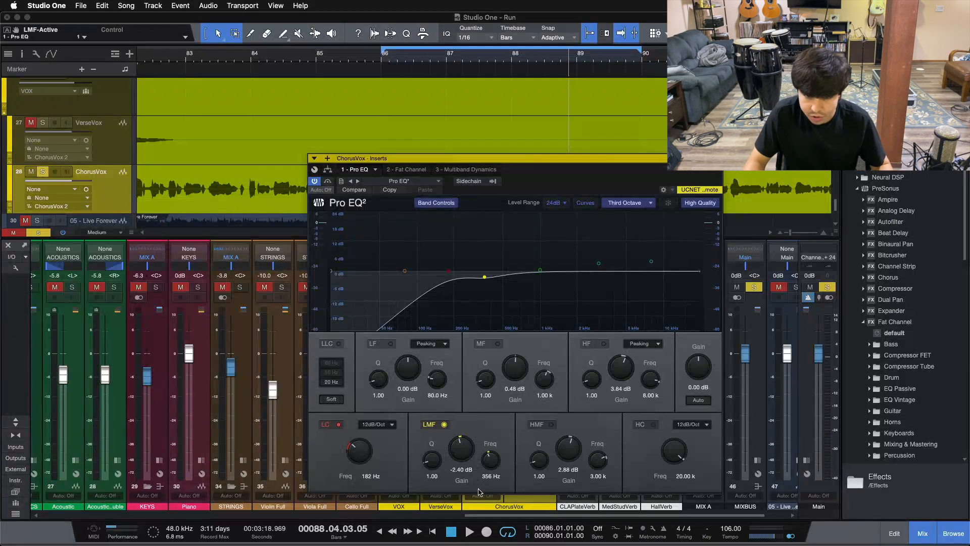
# Step: Try an LMF gain of -10.56 dB during playback, stop, and undo the gain change
pyautogui.press('space')
pyautogui.moveTo(458, 467); pyautogui.dragTo(459, 474)
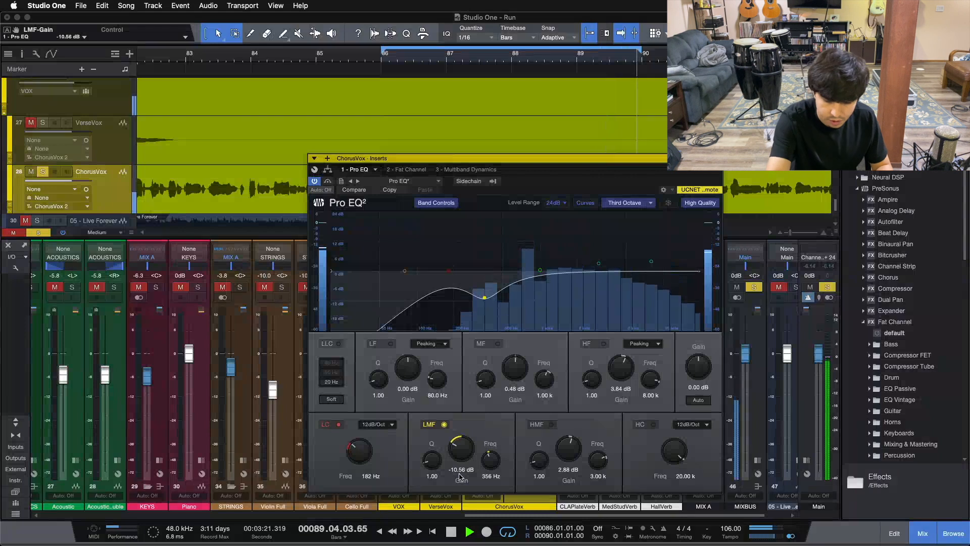
pyautogui.press('space')
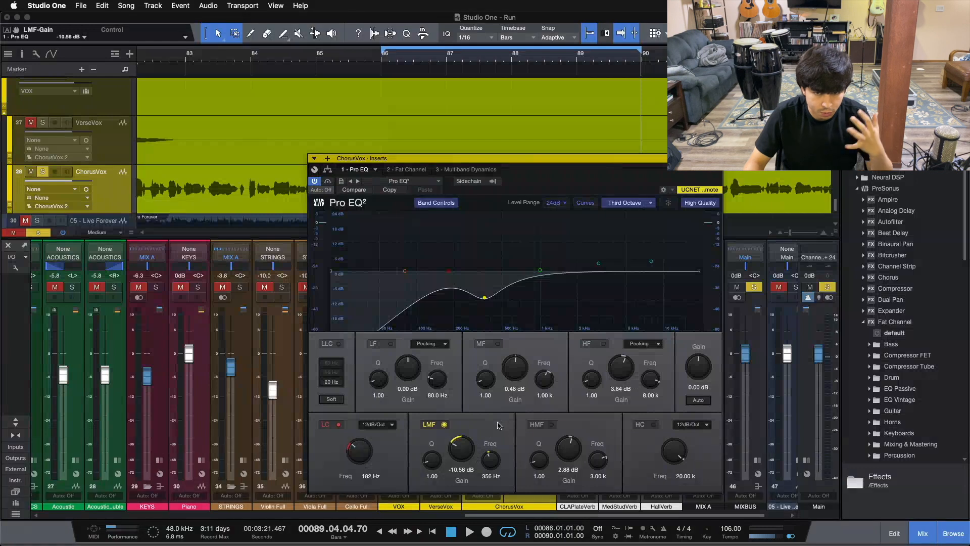
pyautogui.press('super+z')
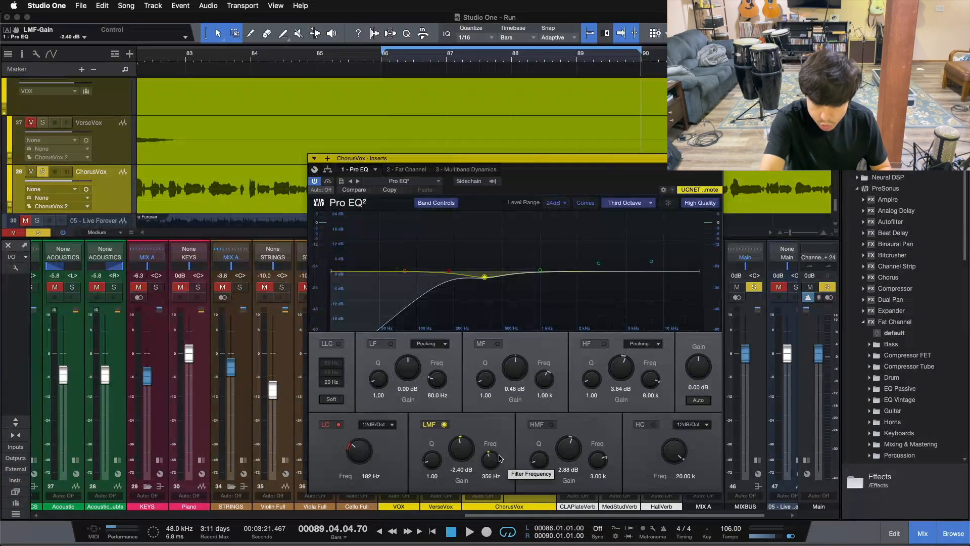
# Step: Play the loop while switching the LMF band off and back on to compare, and stop playback
pyautogui.press('space')
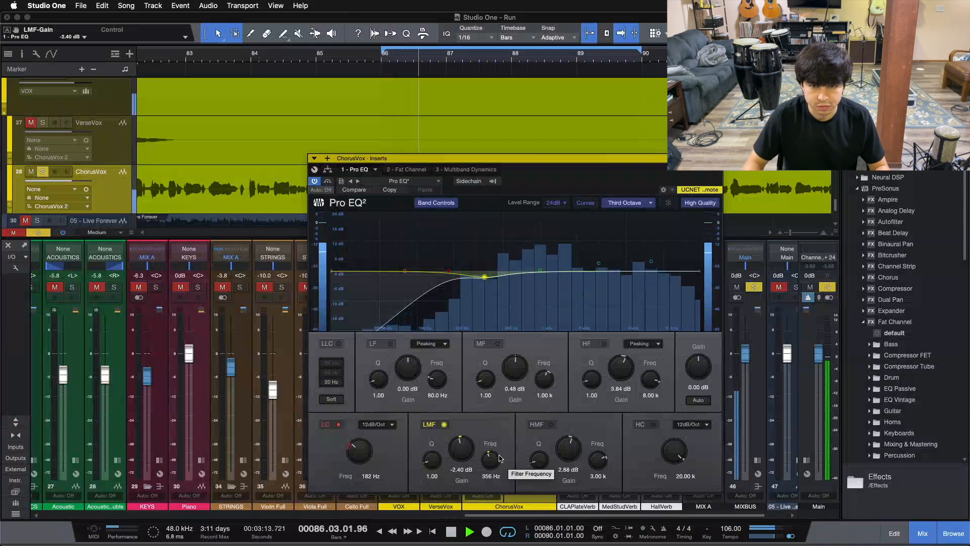
pyautogui.click(432, 425)
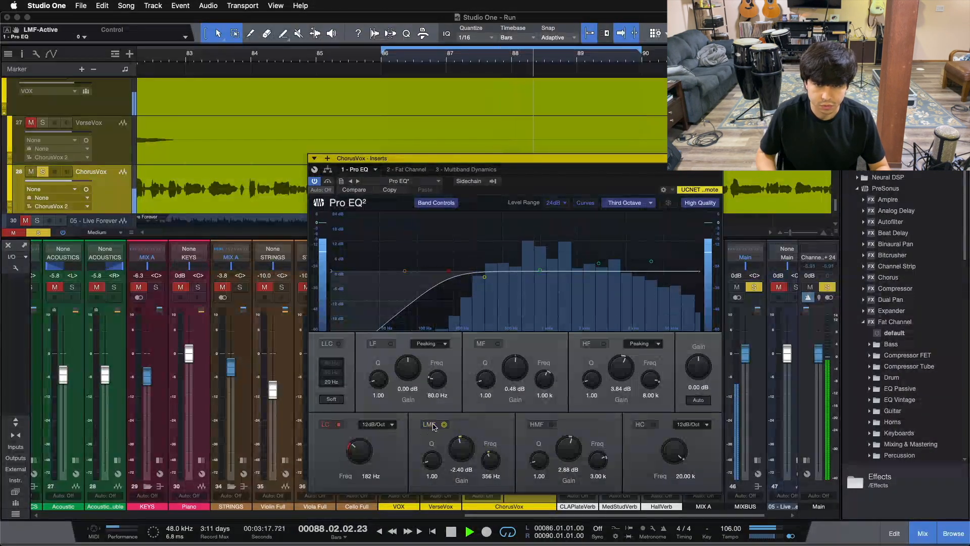
pyautogui.click(433, 426)
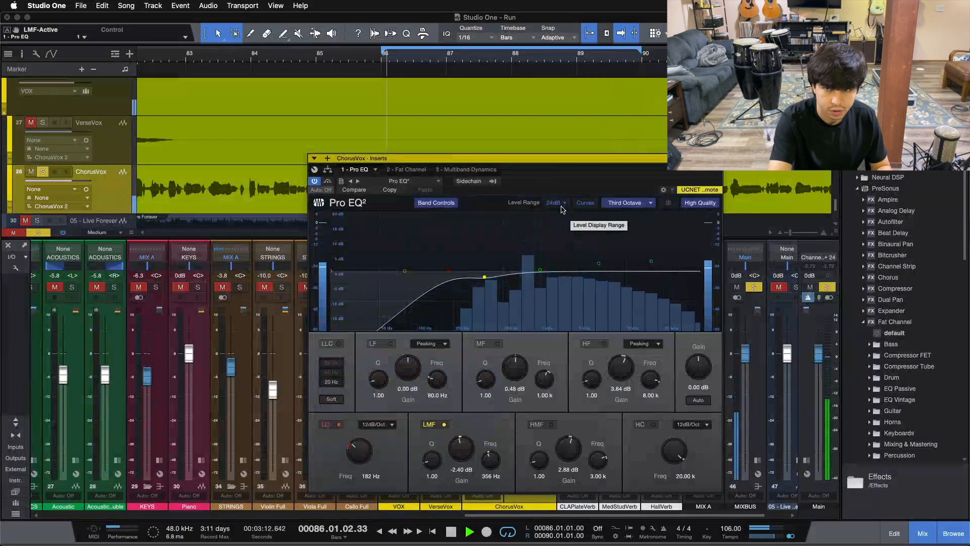
pyautogui.press('space')
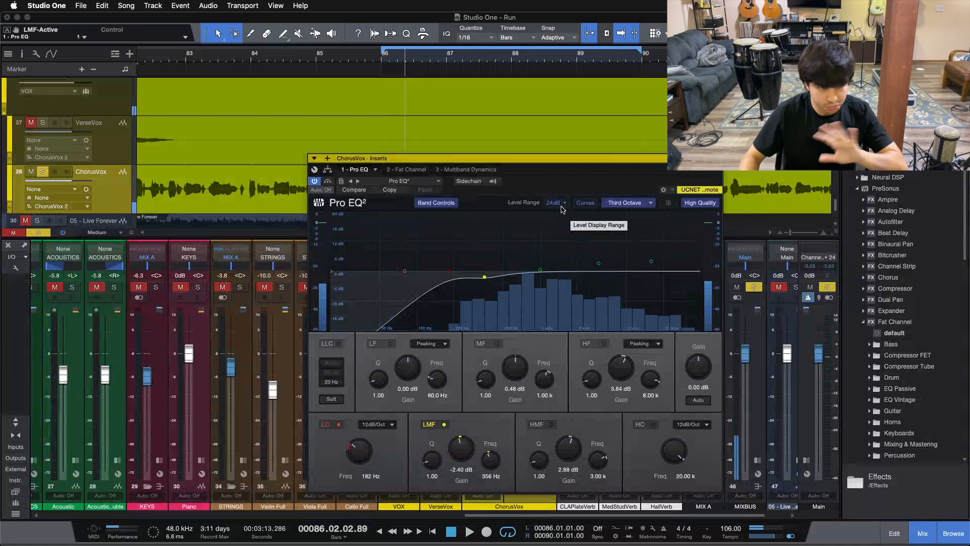
# Step: Open the Fat Channel compressor on the ChorusVox channel and move its window below the vocal waveform
pyautogui.moveTo(574, 175); pyautogui.dragTo(307, 184)
pyautogui.click(508, 268)
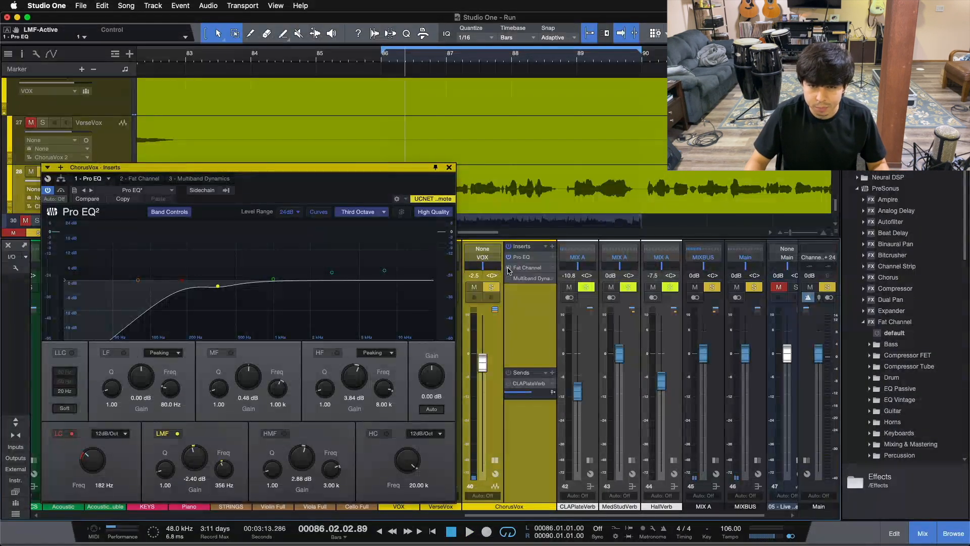
pyautogui.moveTo(322, 202); pyautogui.dragTo(456, 193)
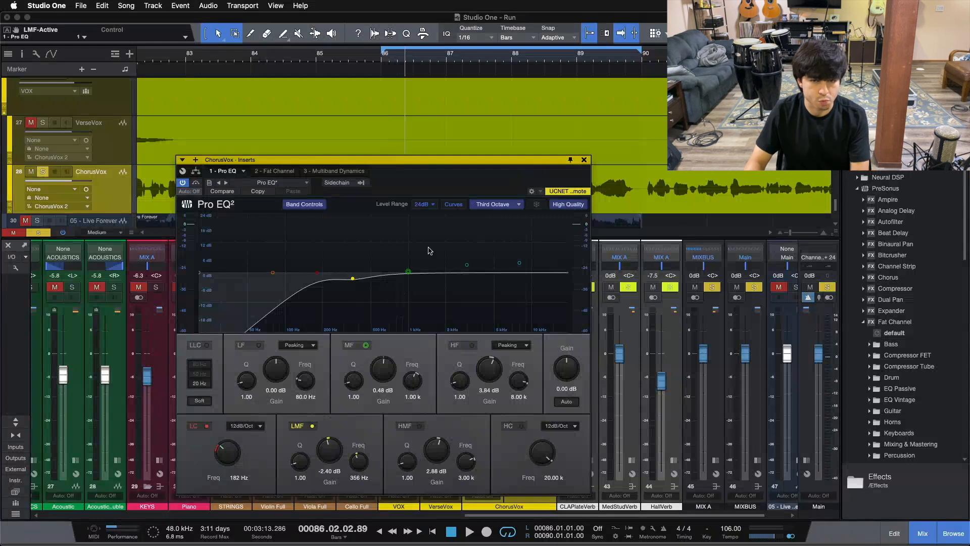
pyautogui.moveTo(447, 179); pyautogui.dragTo(314, 173)
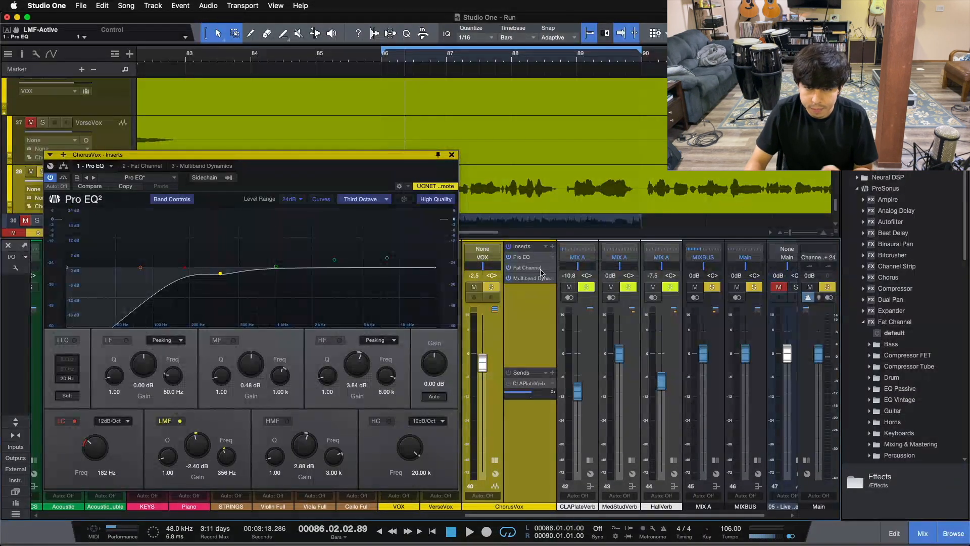
pyautogui.click(542, 273)
pyautogui.click(264, 201)
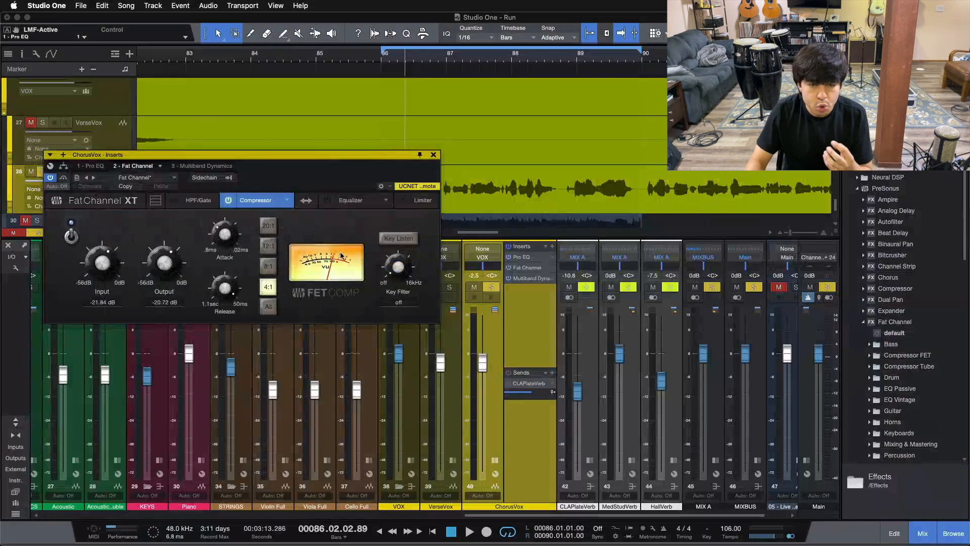
pyautogui.moveTo(310, 154); pyautogui.dragTo(552, 335)
pyautogui.moveTo(565, 323); pyautogui.dragTo(581, 323)
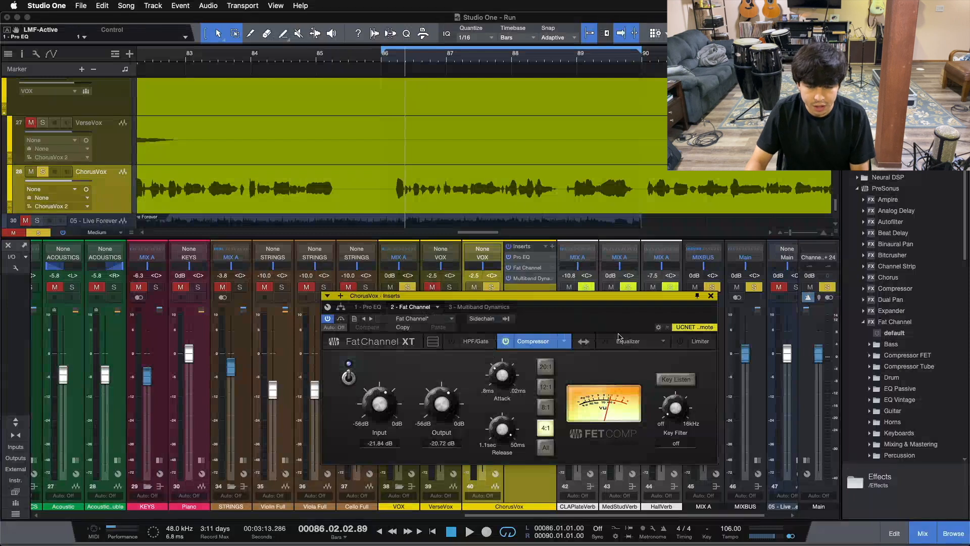
# Step: Play the chorus vocal loop from its start to watch the compressor's VU meter, and stop playback
pyautogui.press('KP_1')
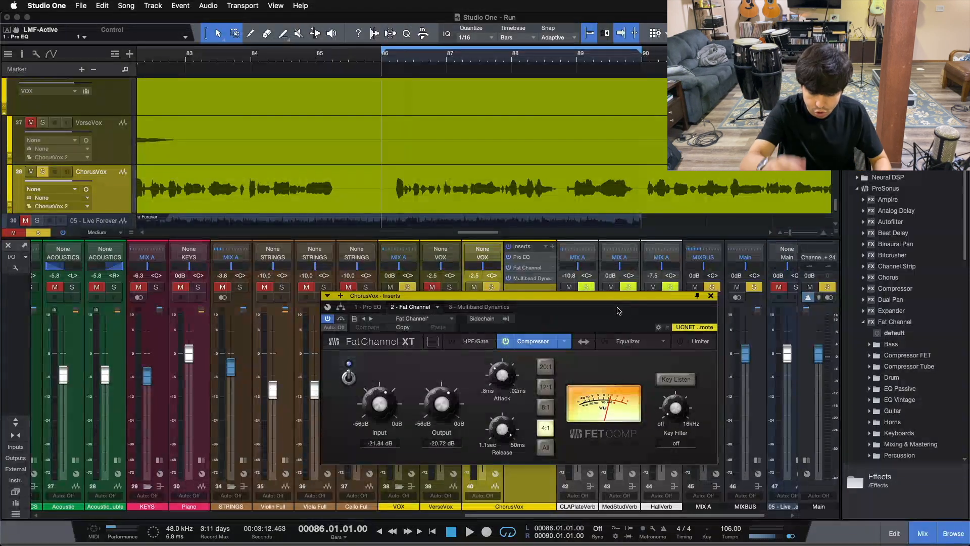
pyautogui.press('space')
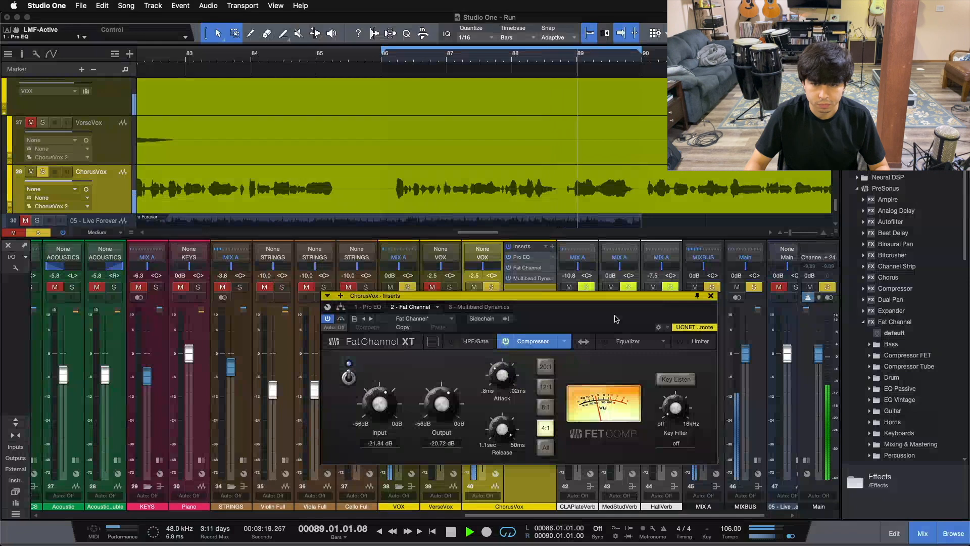
pyautogui.press('space')
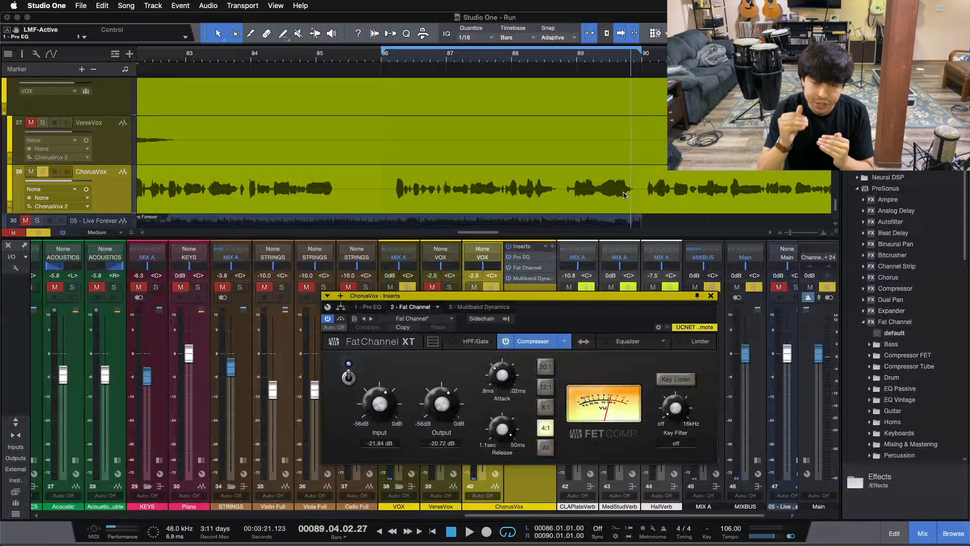
# Step: Return to the ChorusVox Pro EQ, move its window up, and preview the HF band's curve by switching it on and off
pyautogui.click(371, 307)
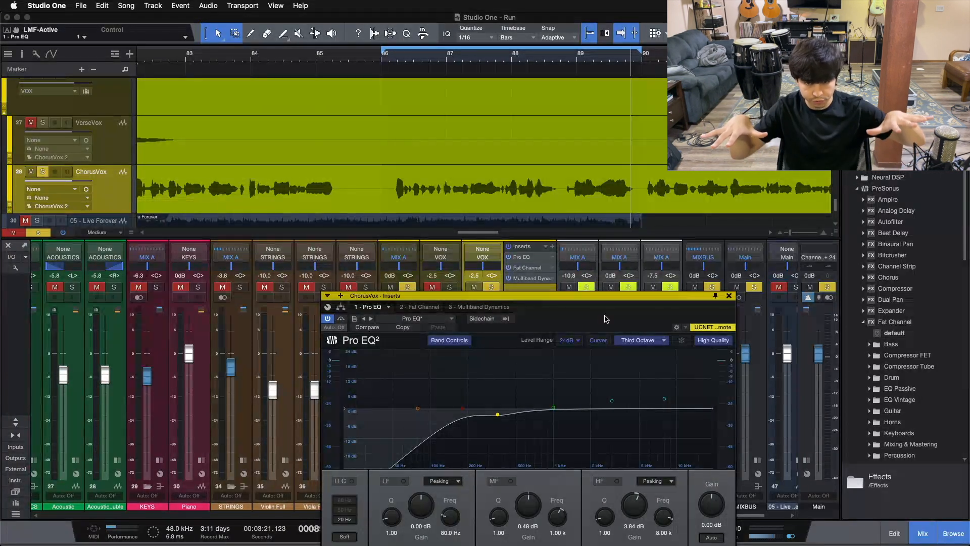
pyautogui.moveTo(607, 319); pyautogui.dragTo(548, 255)
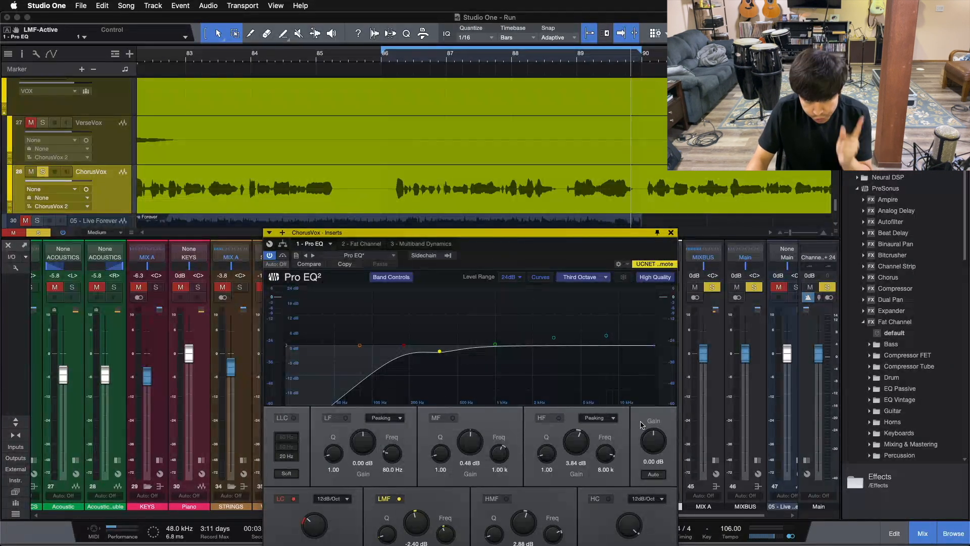
pyautogui.click(550, 421)
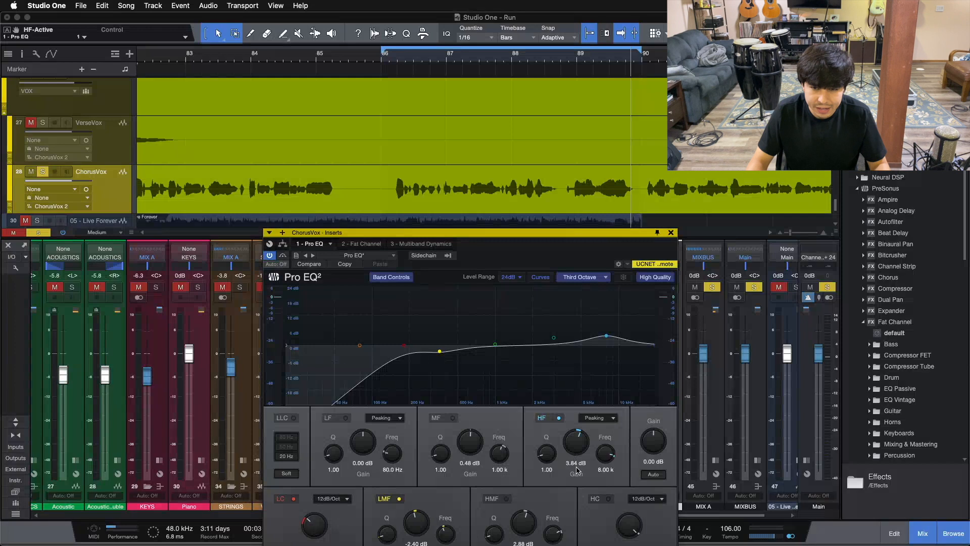
pyautogui.click(554, 420)
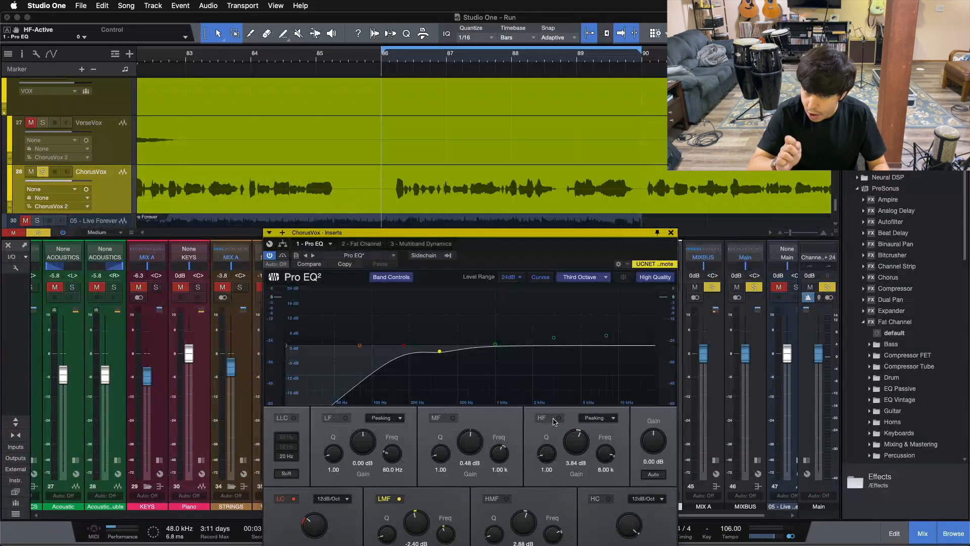
# Step: Play the soloed vocal and compare the HF band off and on, leaving the band on
pyautogui.press('space')
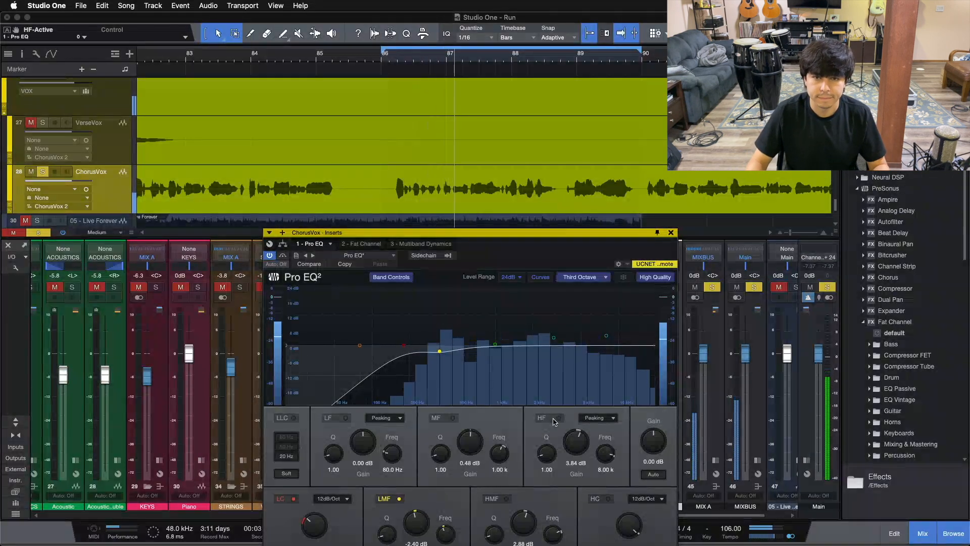
pyautogui.click(558, 418)
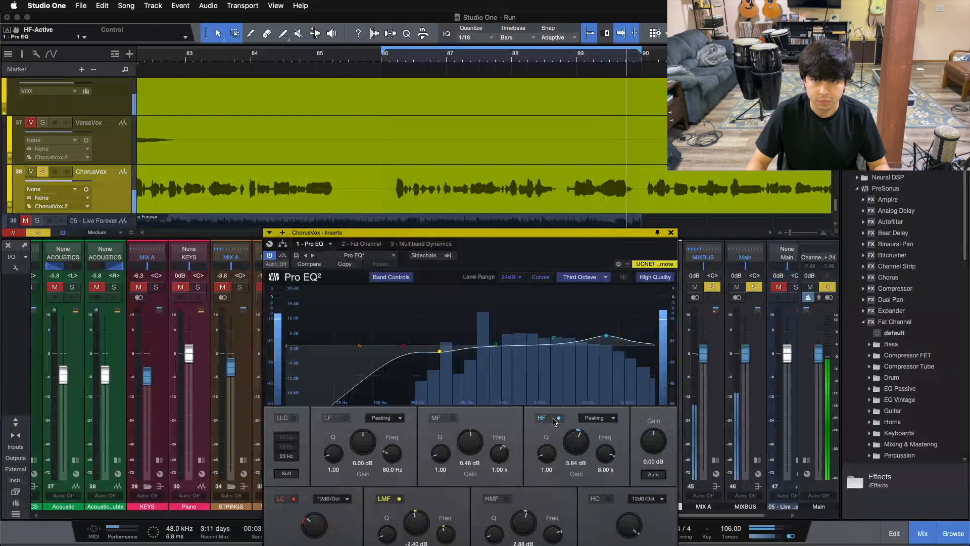
pyautogui.click(557, 418)
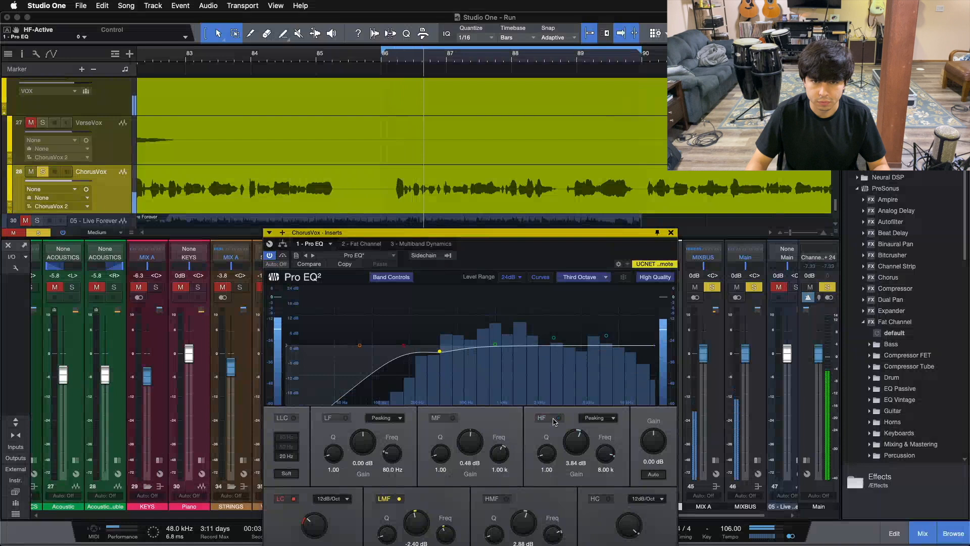
pyautogui.click(557, 418)
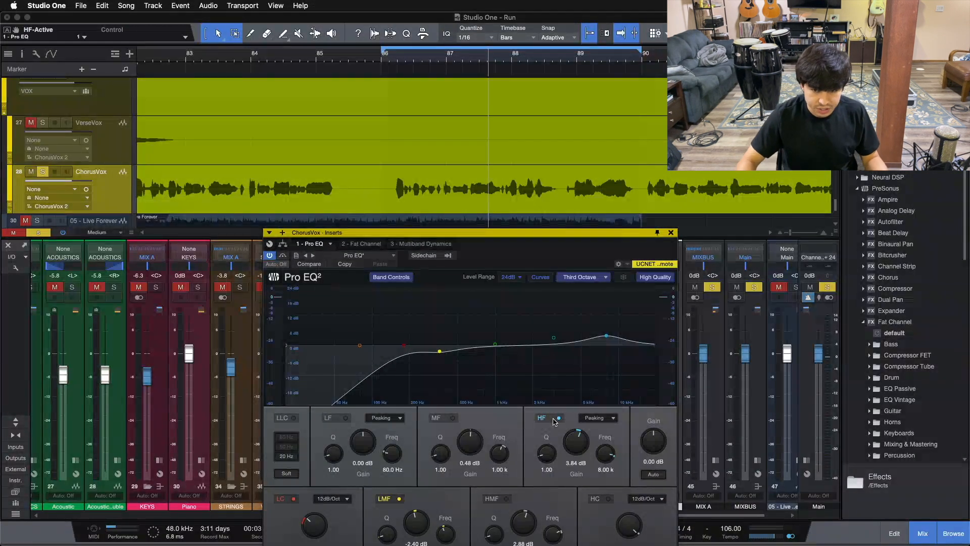
# Step: Move the Pro EQ window to show the lower bands and preview the HMF band's curve by switching it on and off
pyautogui.moveTo(513, 267); pyautogui.dragTo(475, 253)
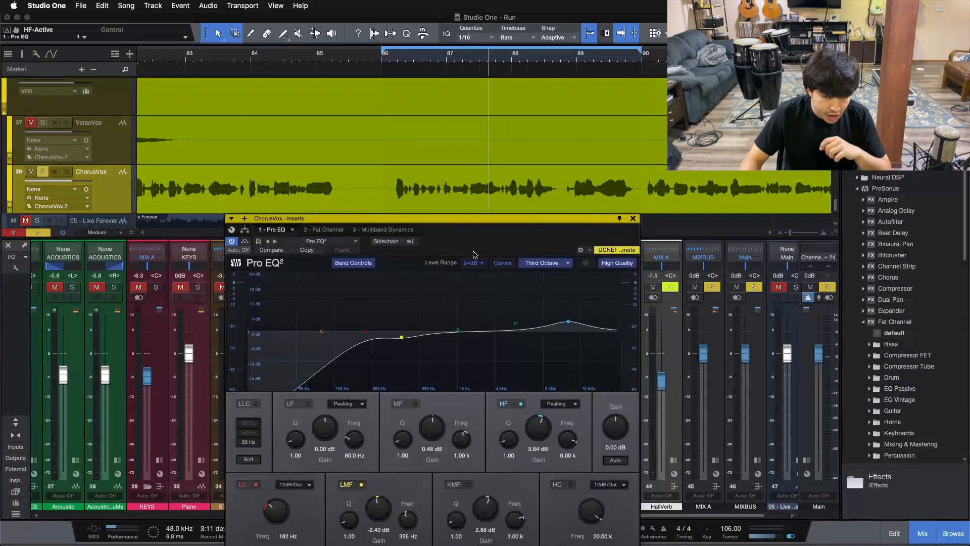
pyautogui.click(469, 485)
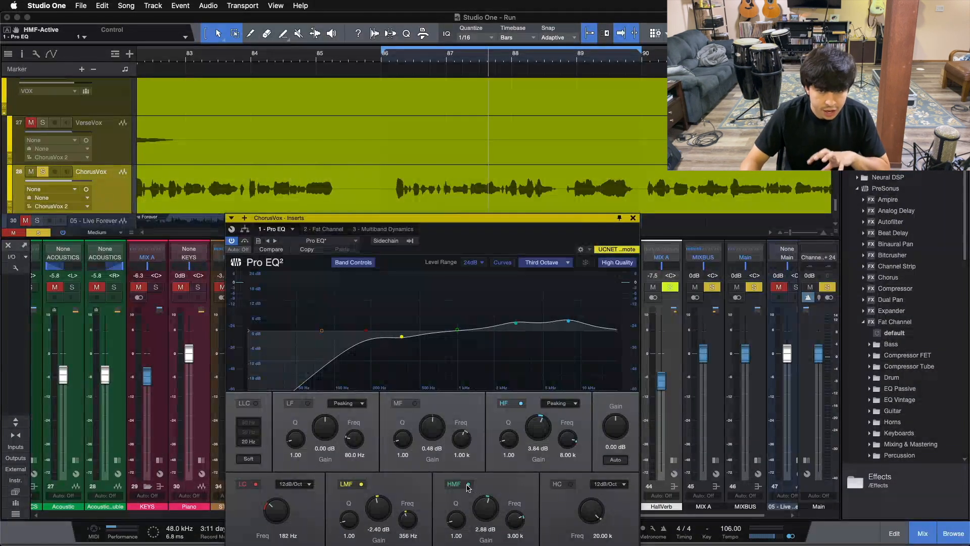
pyautogui.click(468, 485)
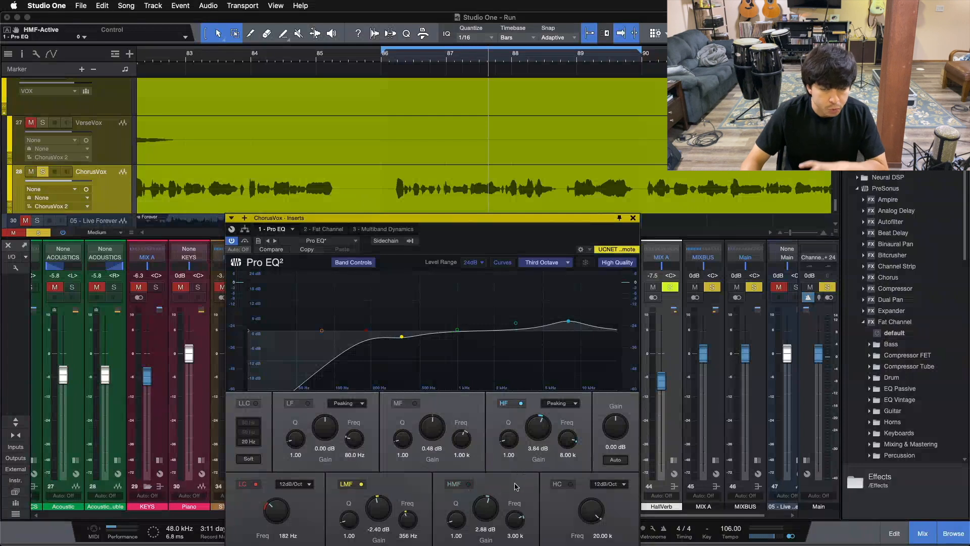
pyautogui.click(459, 485)
pyautogui.click(459, 484)
# Step: Clear the solos to play the full mix, compare the HMF band off and on, leave it on, and stop playback
pyautogui.press('space')
pyautogui.hotkey('shift', 's')
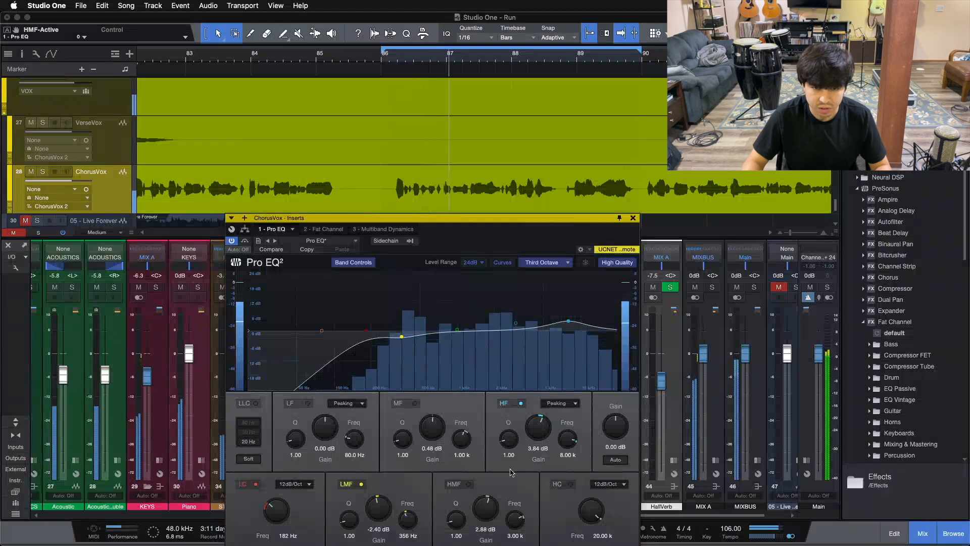
pyautogui.click(461, 486)
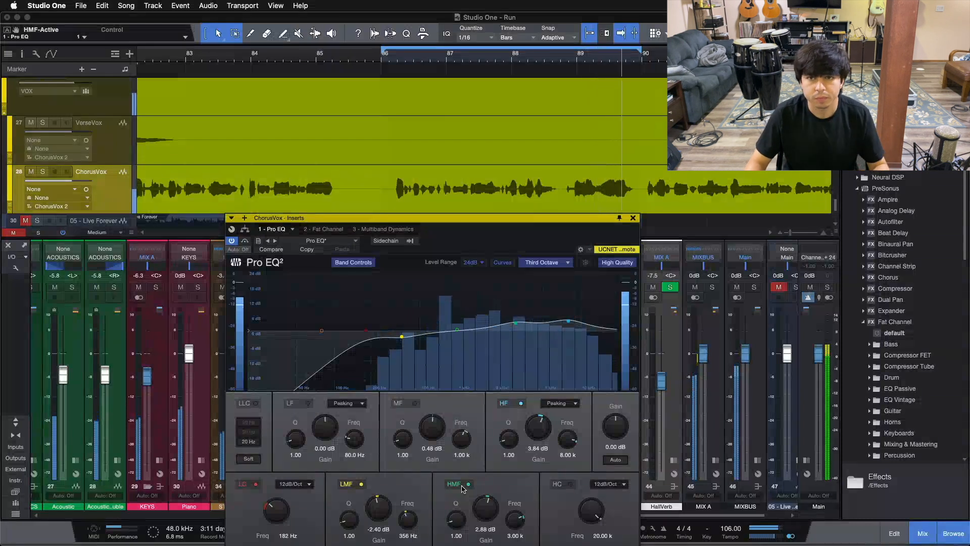
pyautogui.click(461, 486)
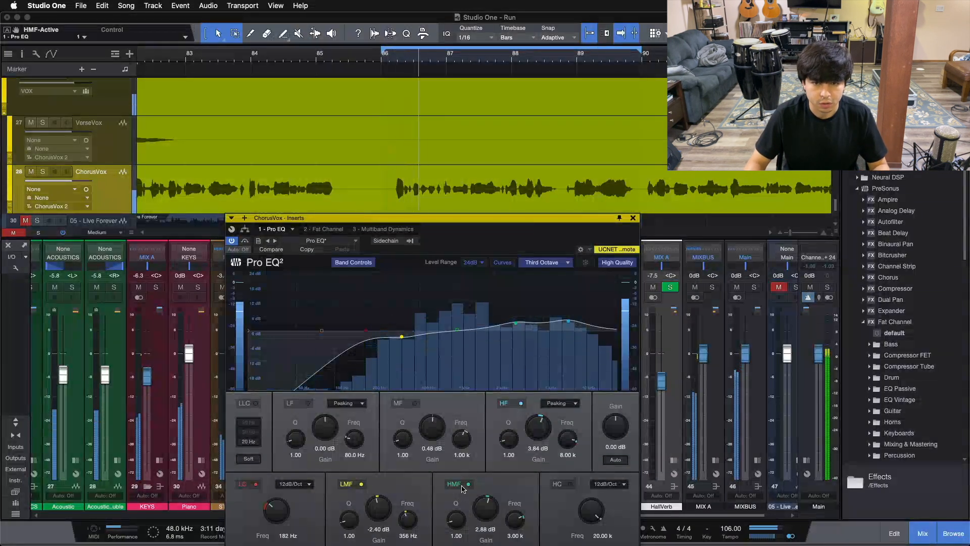
pyautogui.click(462, 487)
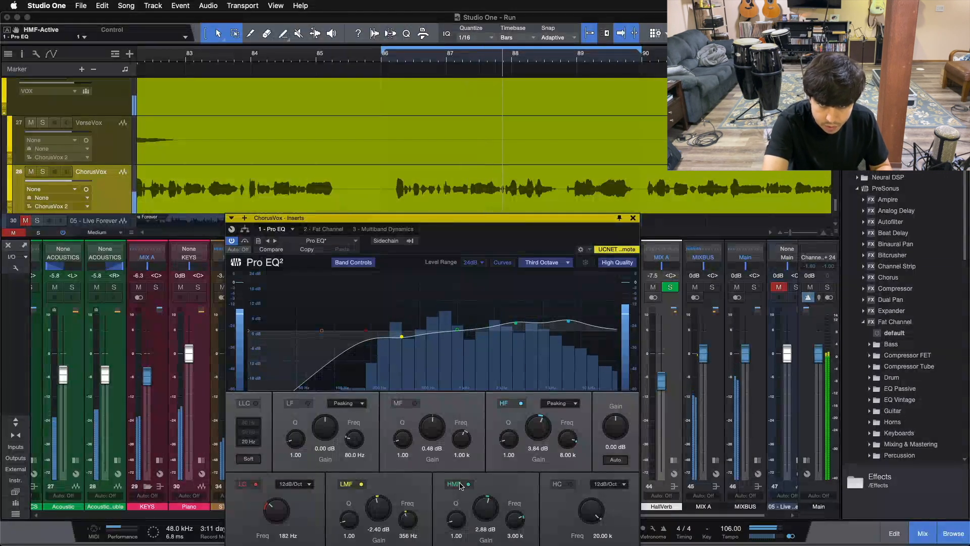
pyautogui.press('space')
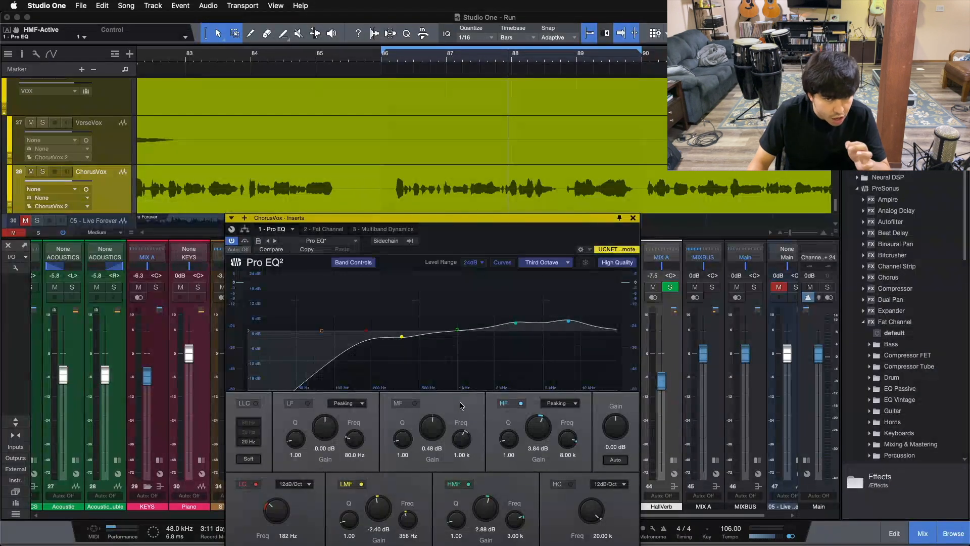
# Step: Preview the MF band's curve, play the full mix, and compare the band off and on, leaving it on
pyautogui.click(415, 403)
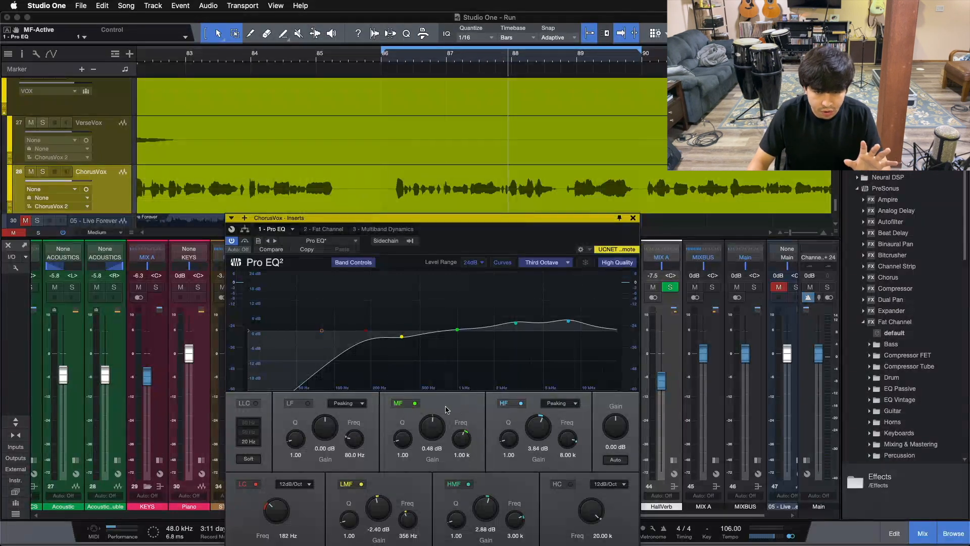
pyautogui.click(401, 405)
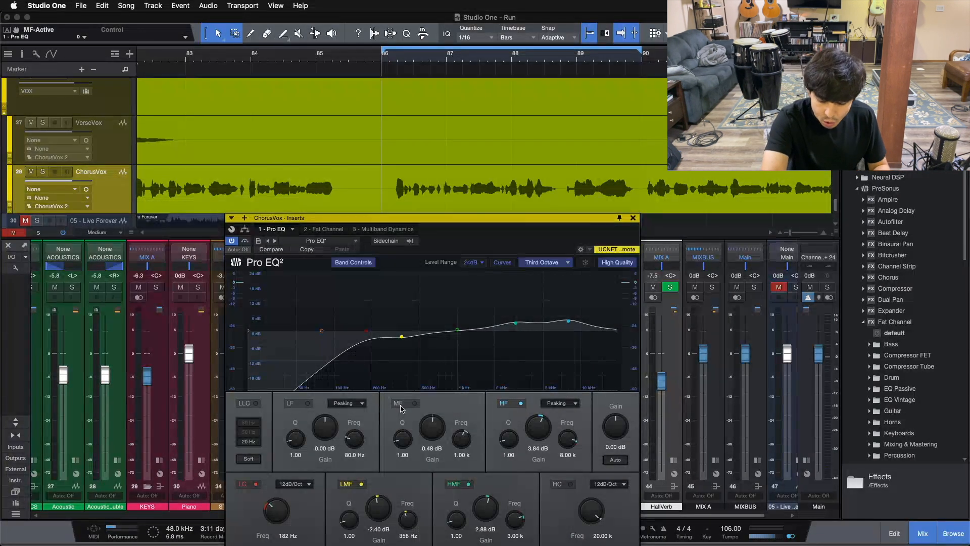
pyautogui.press('space')
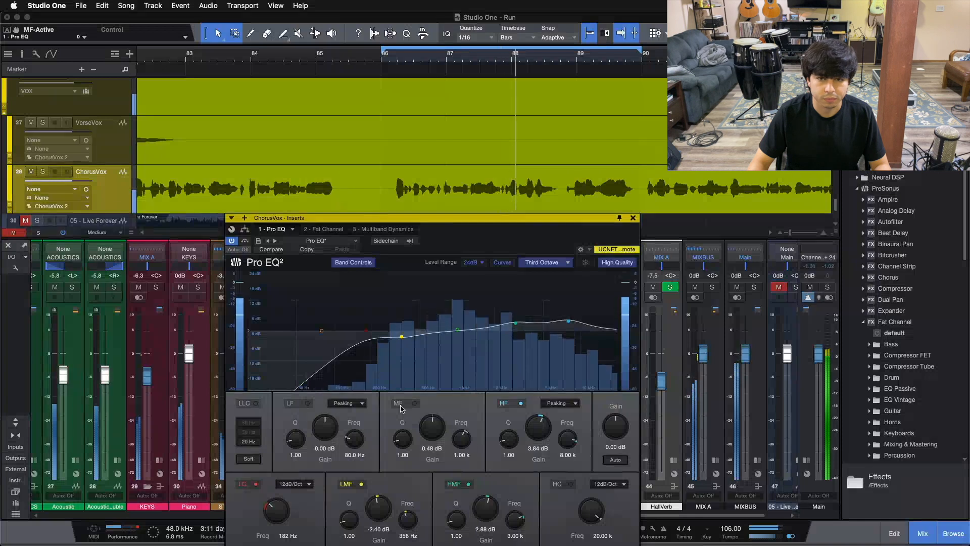
pyautogui.click(401, 404)
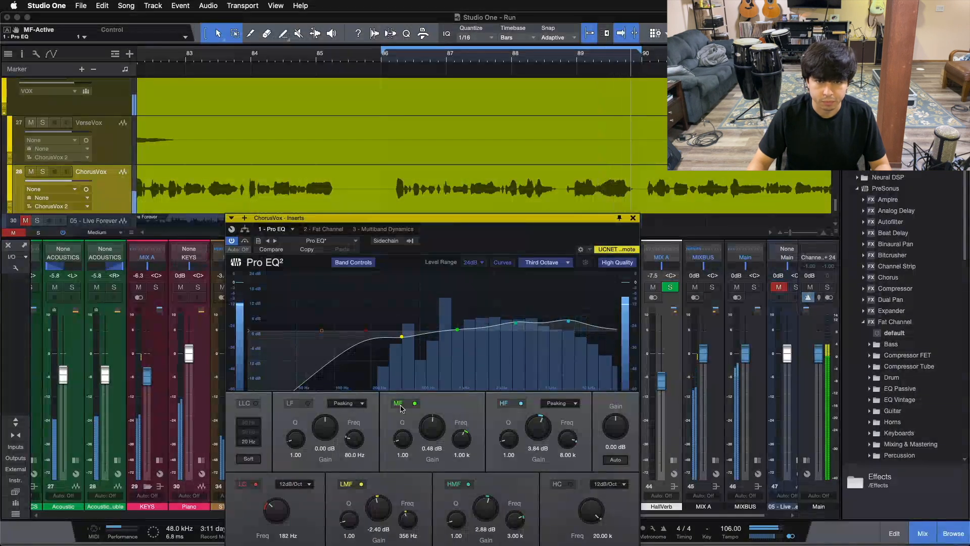
pyautogui.click(401, 404)
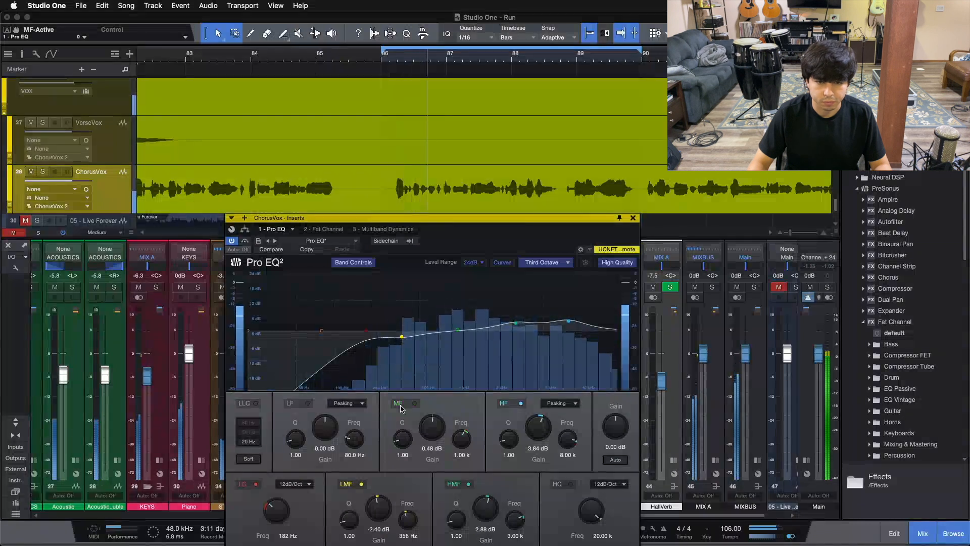
pyautogui.click(401, 404)
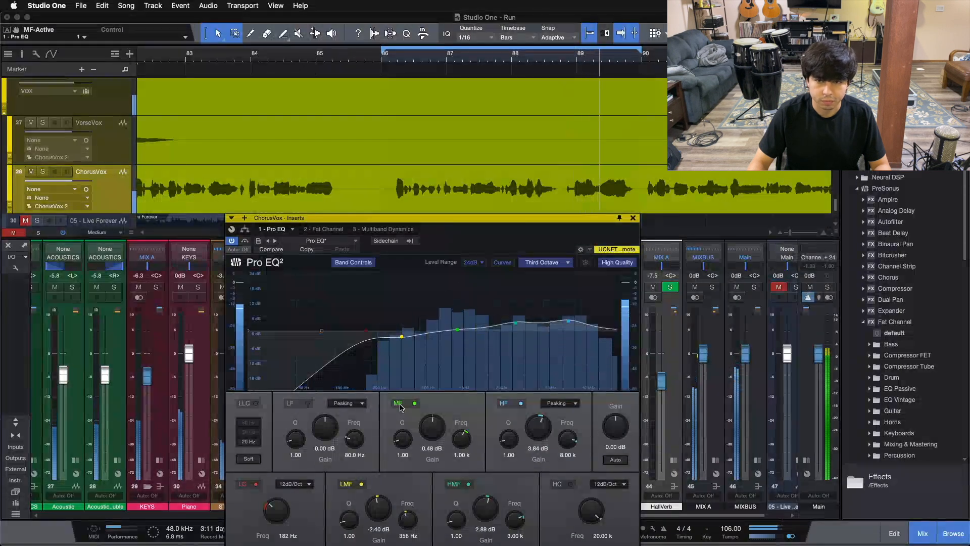
pyautogui.click(403, 404)
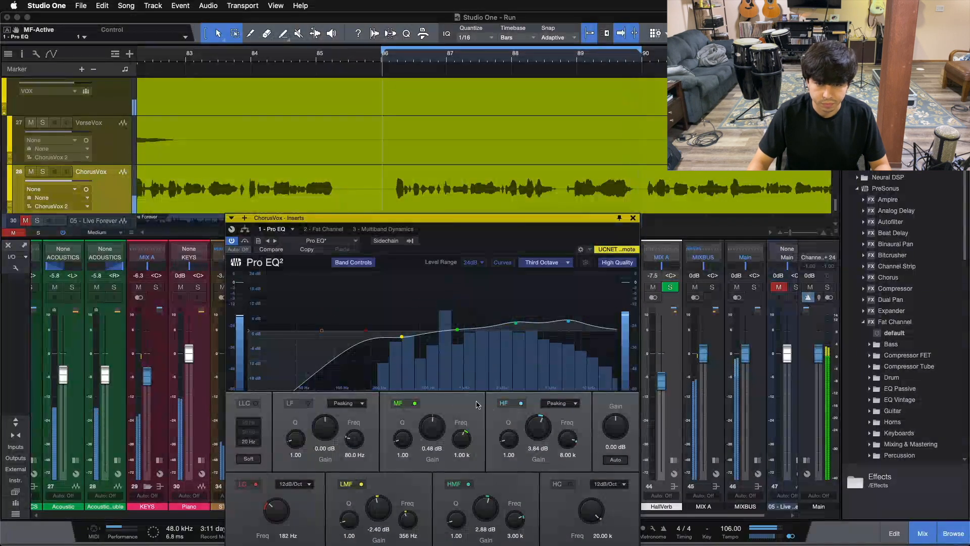
# Step: Close the ChorusVox Pro EQ window and play the full mix to compare the vocal with its inserts bypassed and active
pyautogui.click(408, 406)
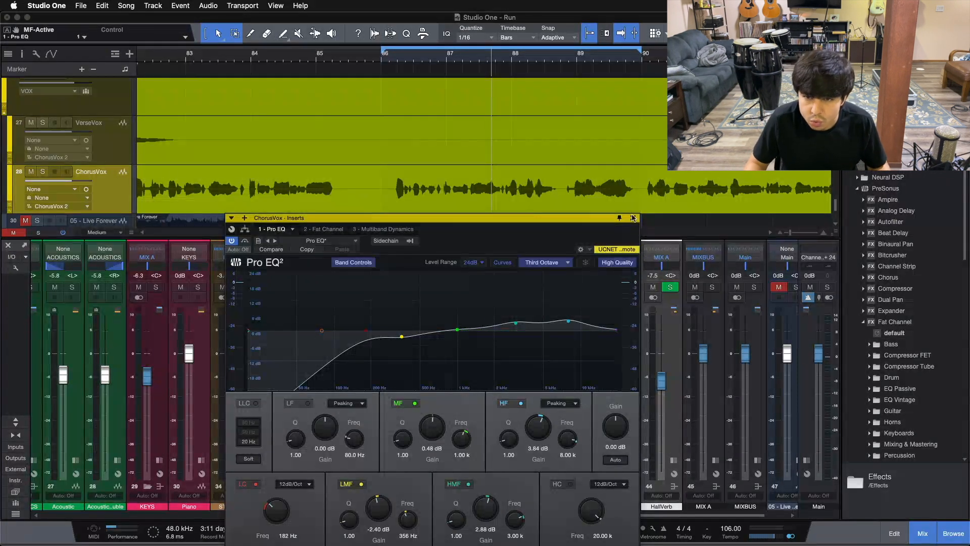
pyautogui.click(633, 218)
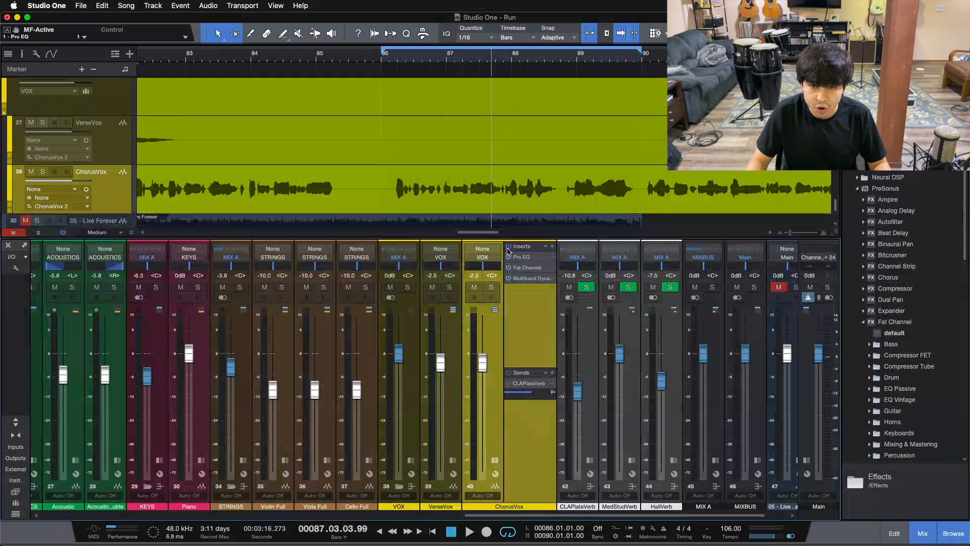
pyautogui.press('space')
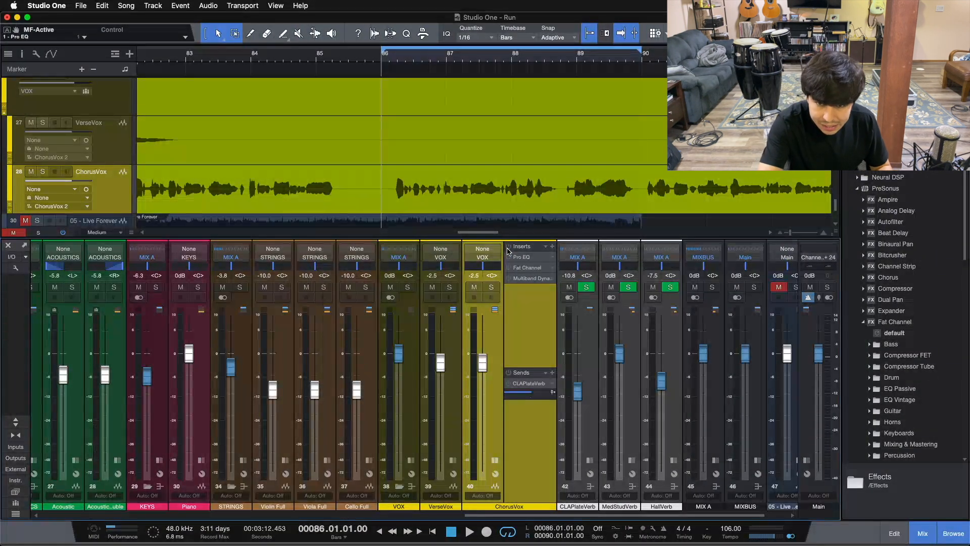
pyautogui.press('space')
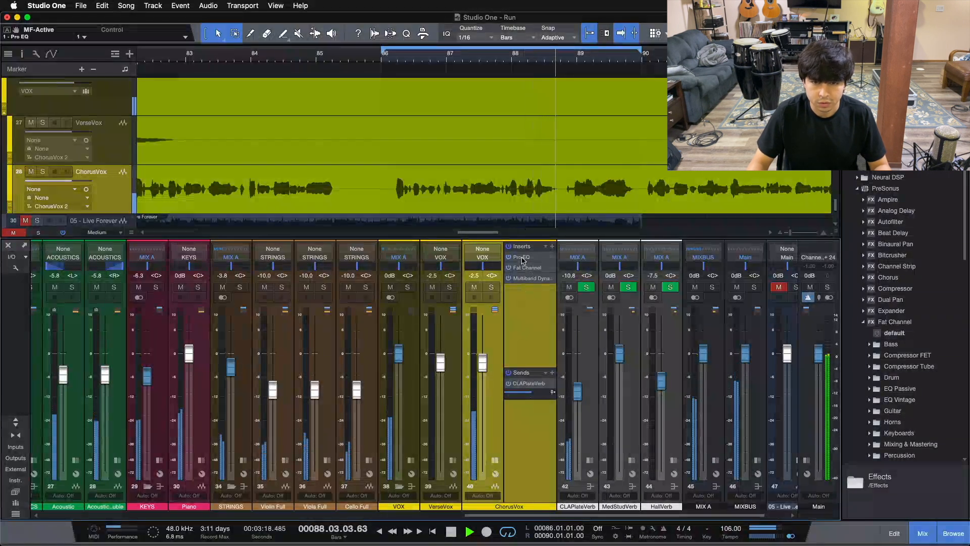
# Step: Reopen the Pro EQ on ChorusVox, reposition its window so both rows of band controls are fully visible, and stop playback
pyautogui.click(522, 258)
pyautogui.moveTo(516, 241); pyautogui.dragTo(510, 192)
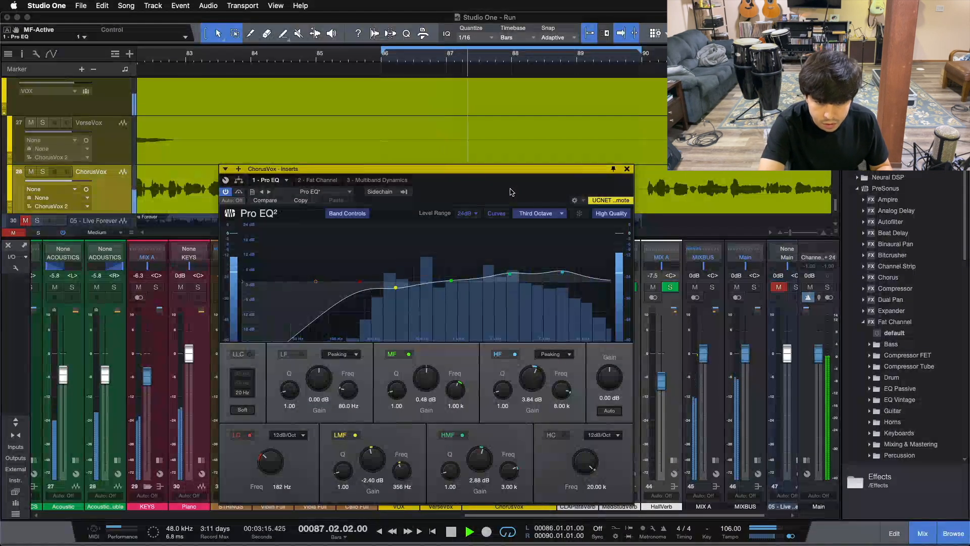
pyautogui.press('space')
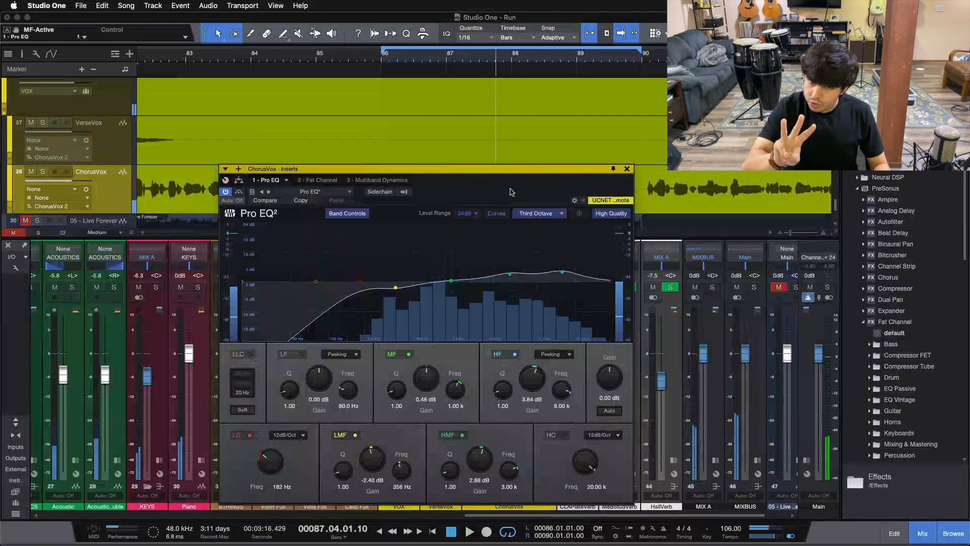